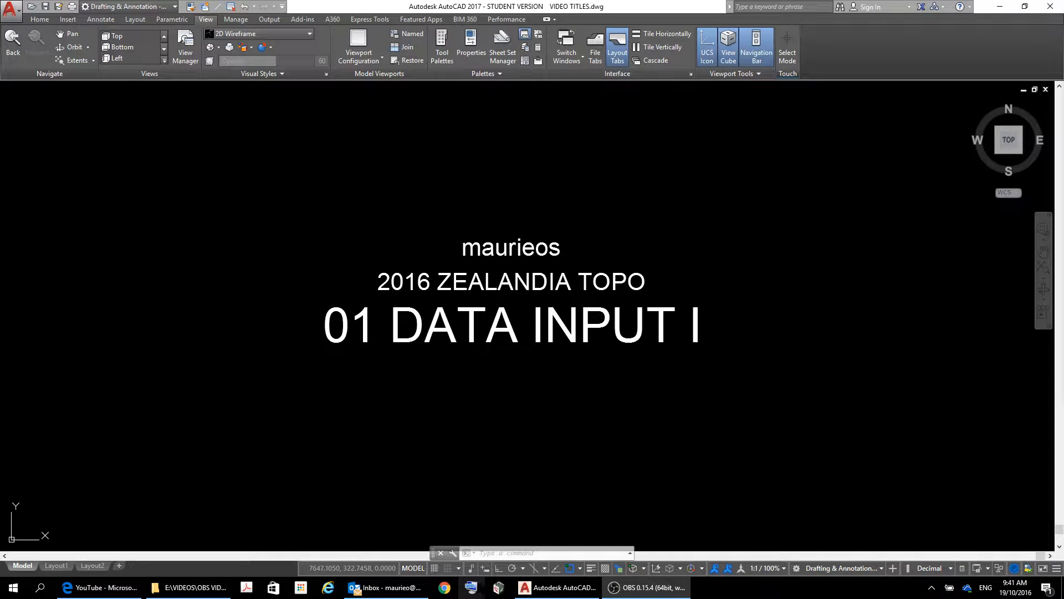
Open Internet Explorer on Wintec Moodle and log in with the saved username.
mouse_move(419, 595)
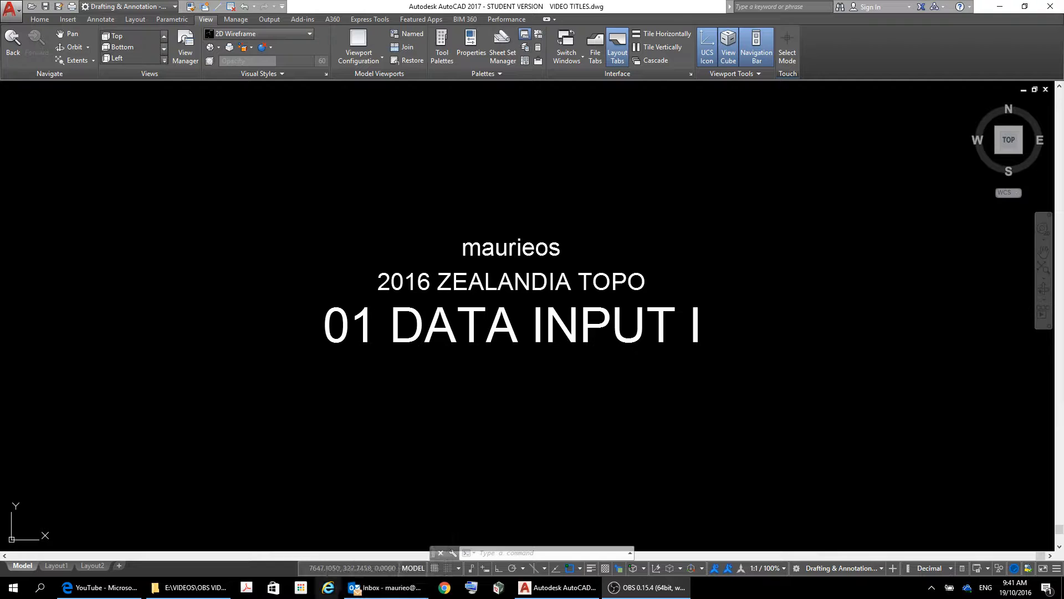
click(328, 587)
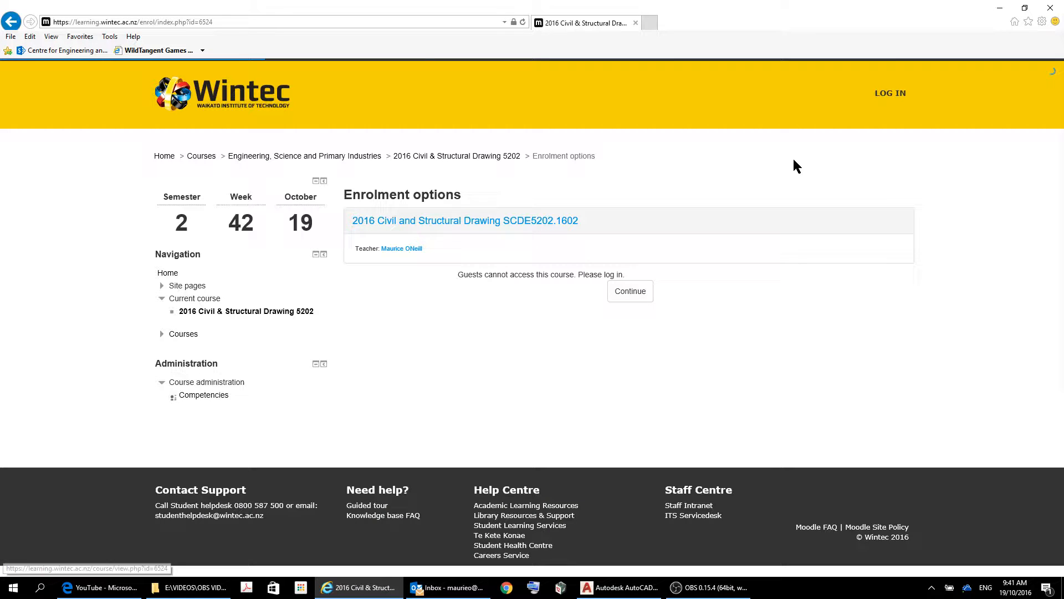
click(880, 93)
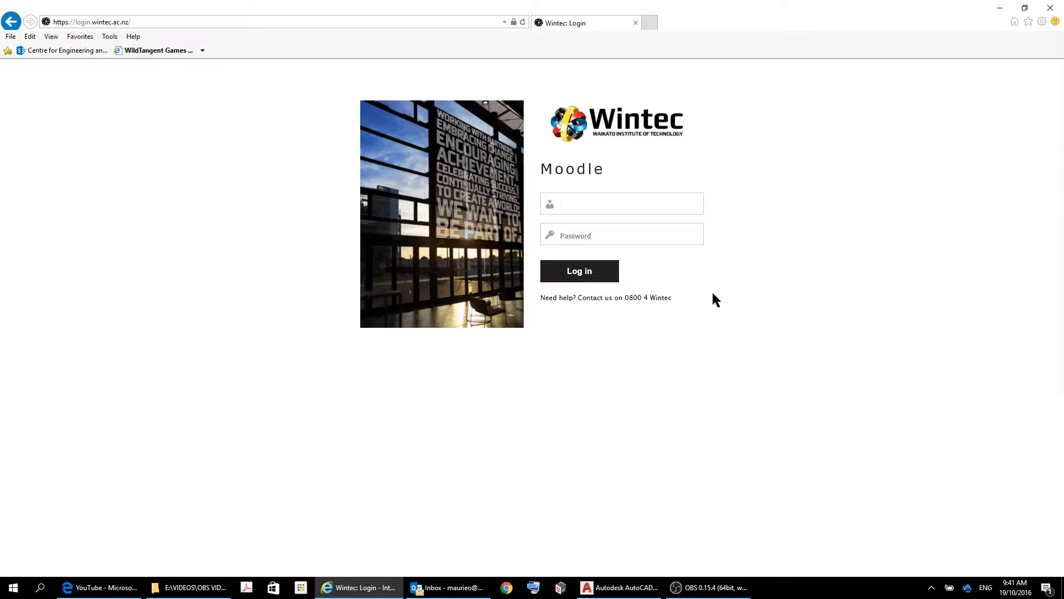
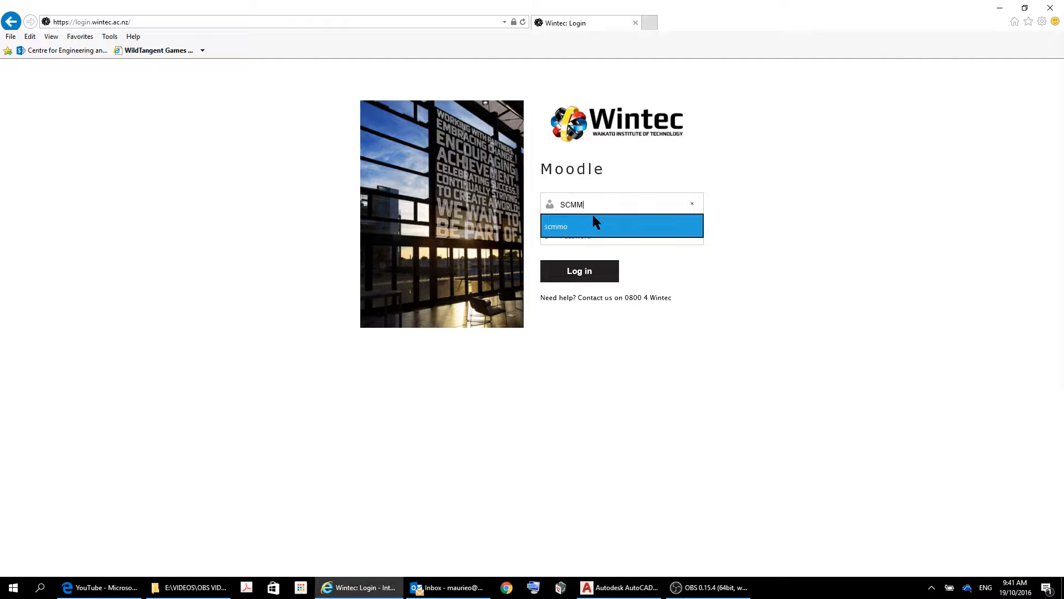
click(583, 274)
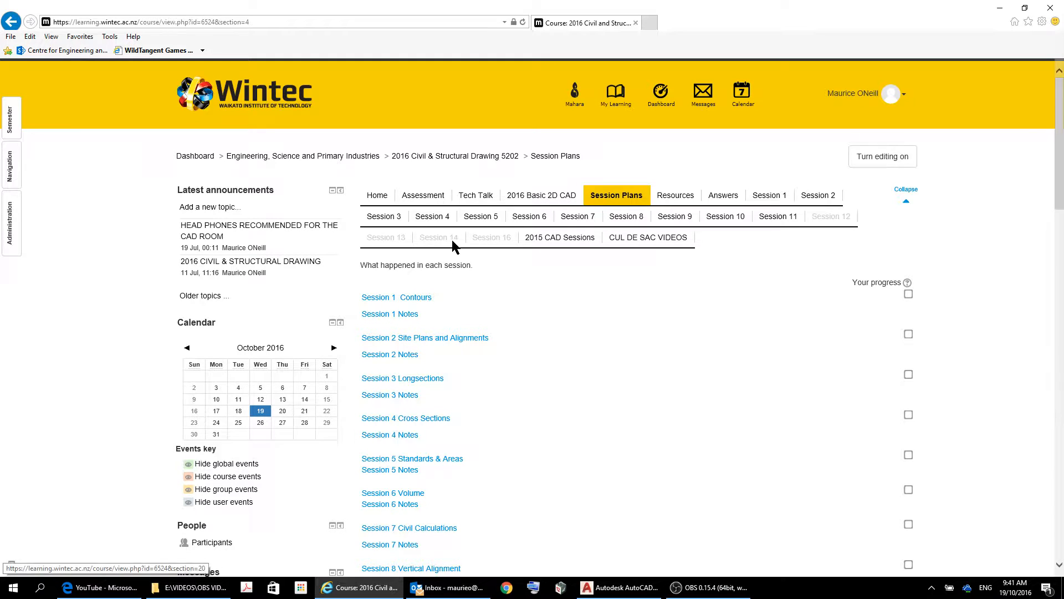
Open the 2016 Field Data CSV from 2016 Engineering Surveying's Zealandia Data section in Excel.
click(667, 94)
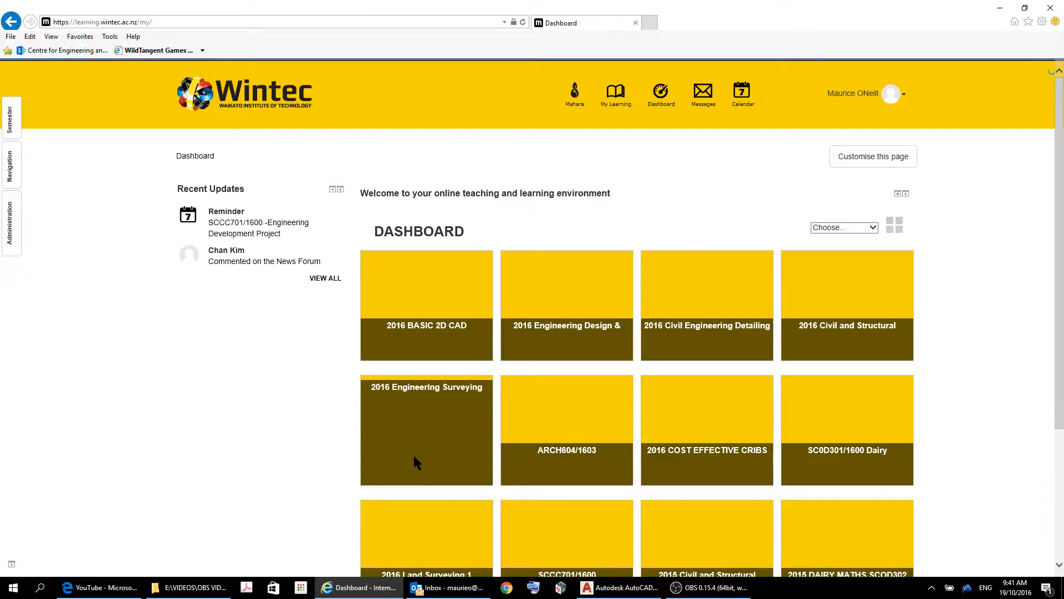
click(416, 391)
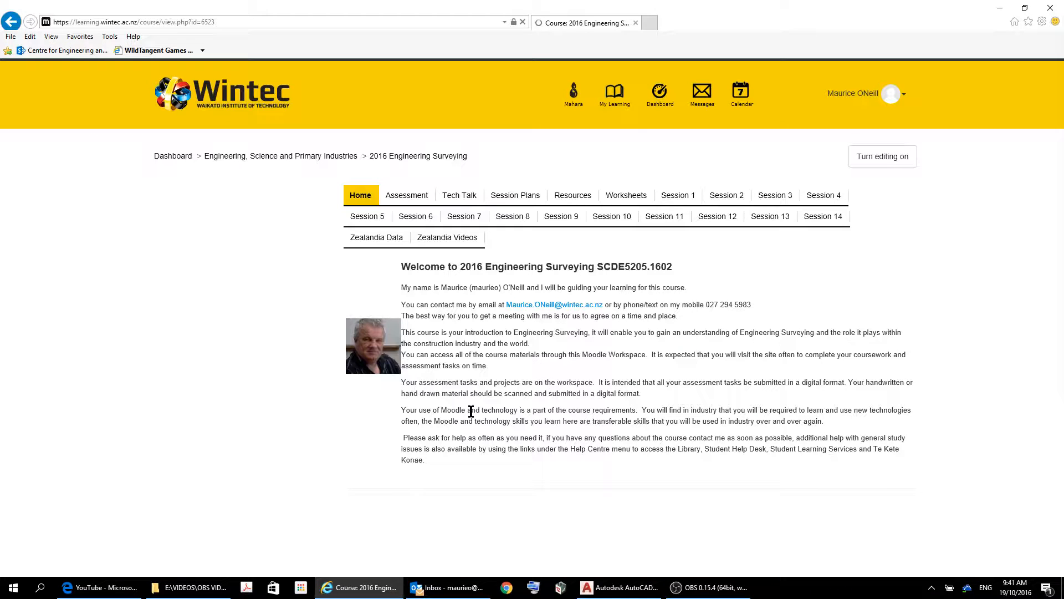
click(378, 238)
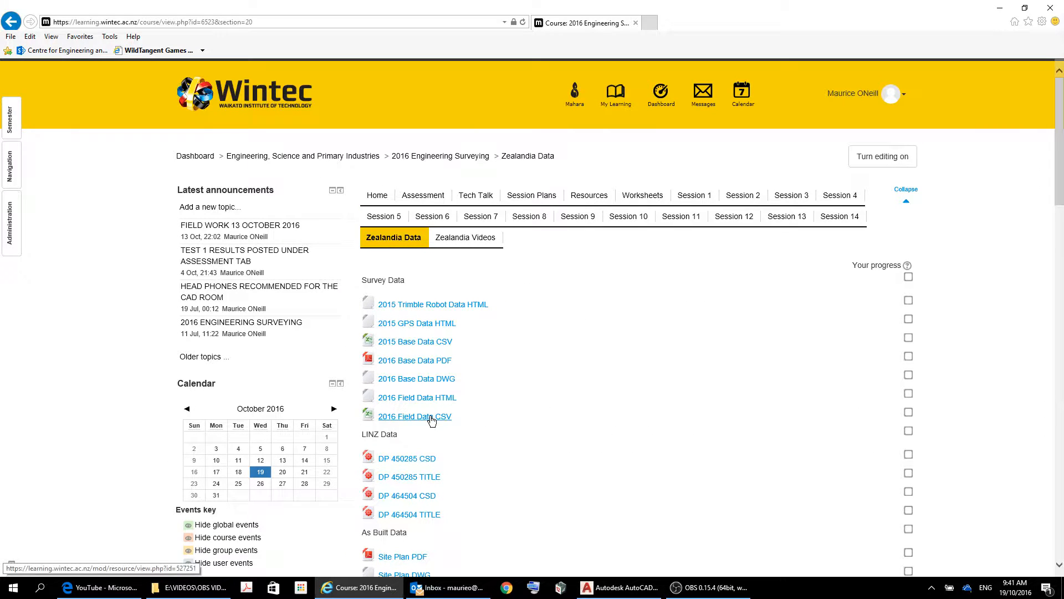
click(432, 421)
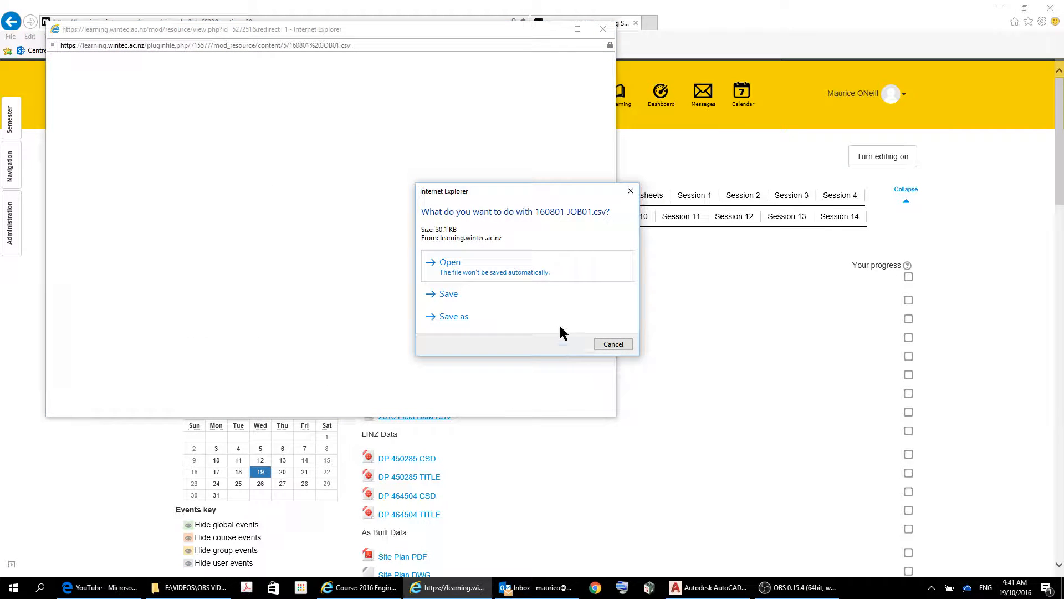
click(453, 273)
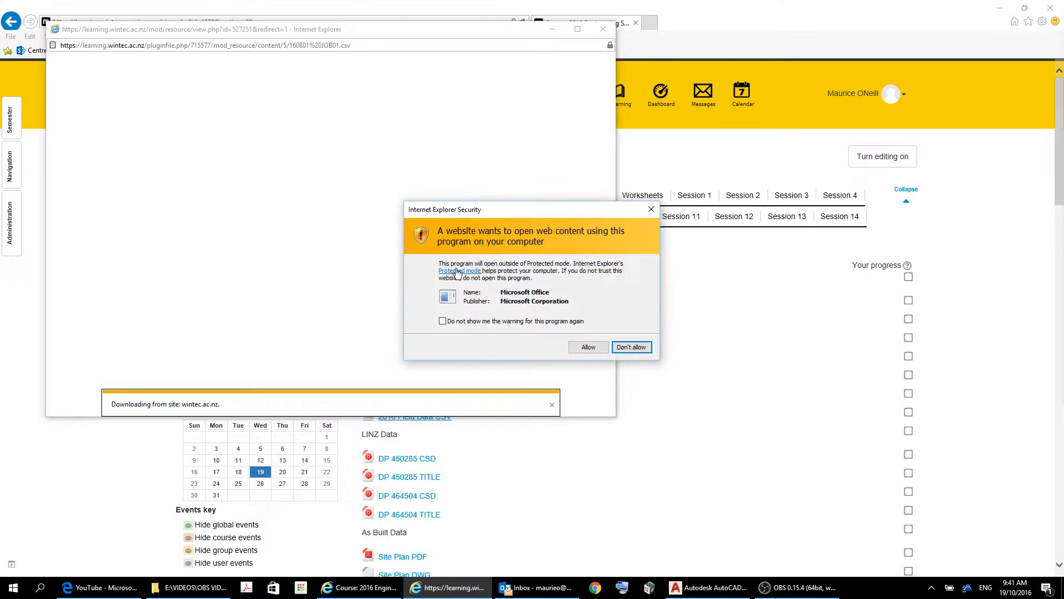
click(586, 350)
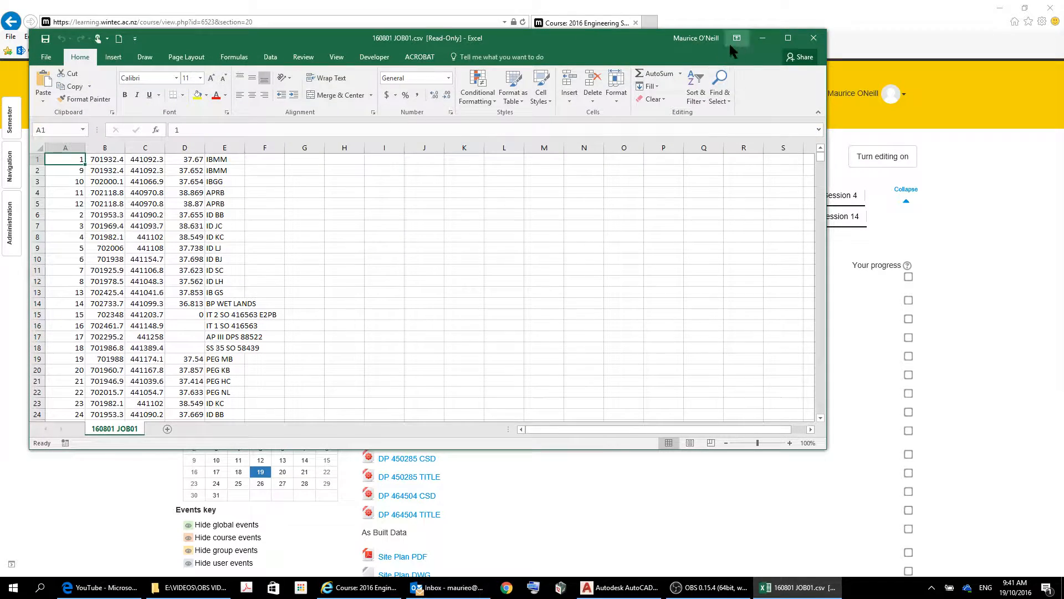
Maximize Excel and delete sheet rows 1 to 30 (selected via F1:F30).
click(788, 38)
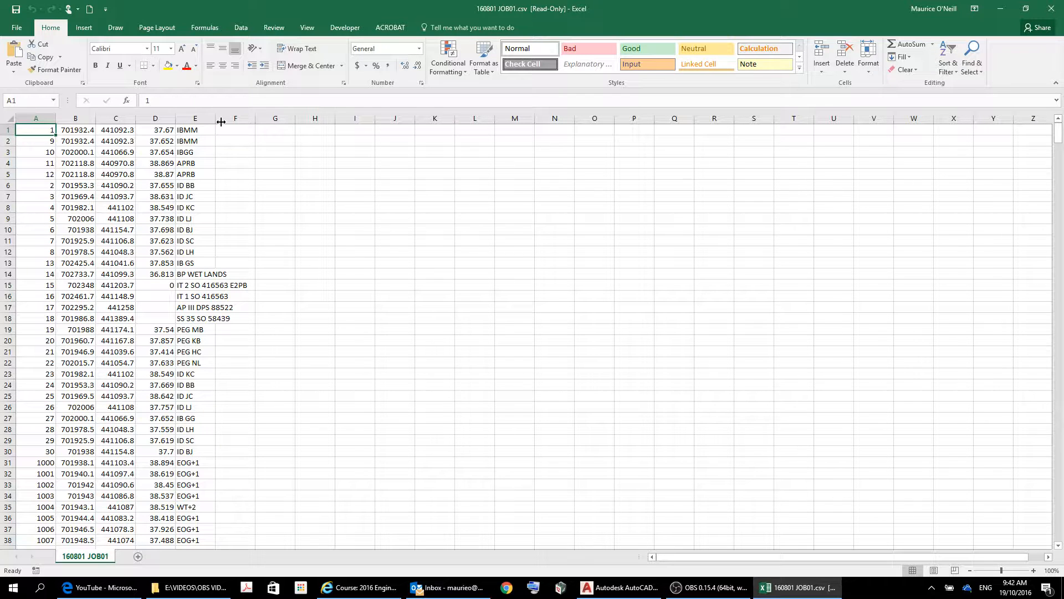
drag(234, 129, 245, 447)
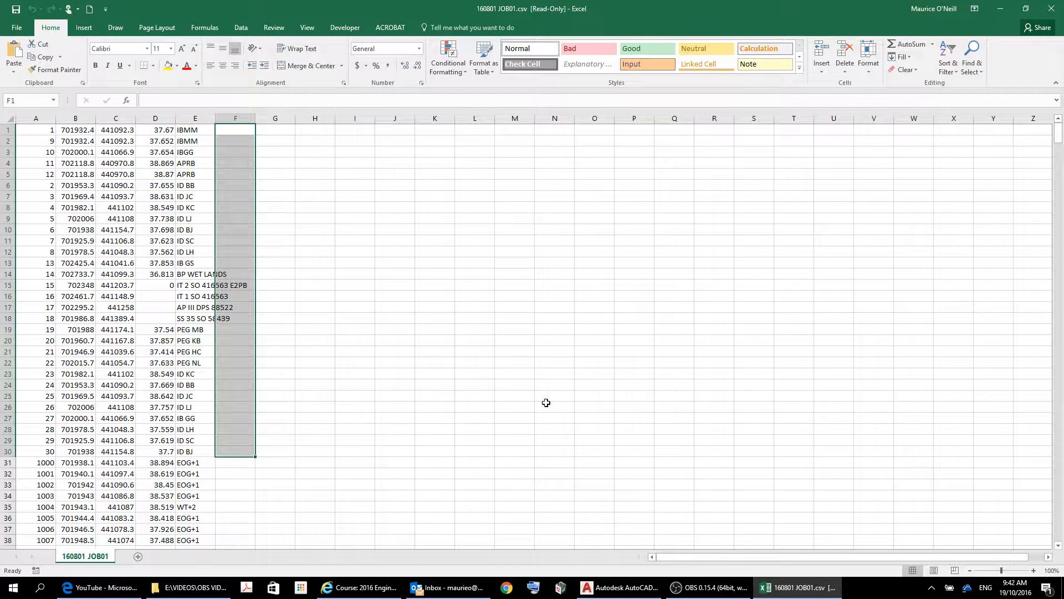
click(847, 73)
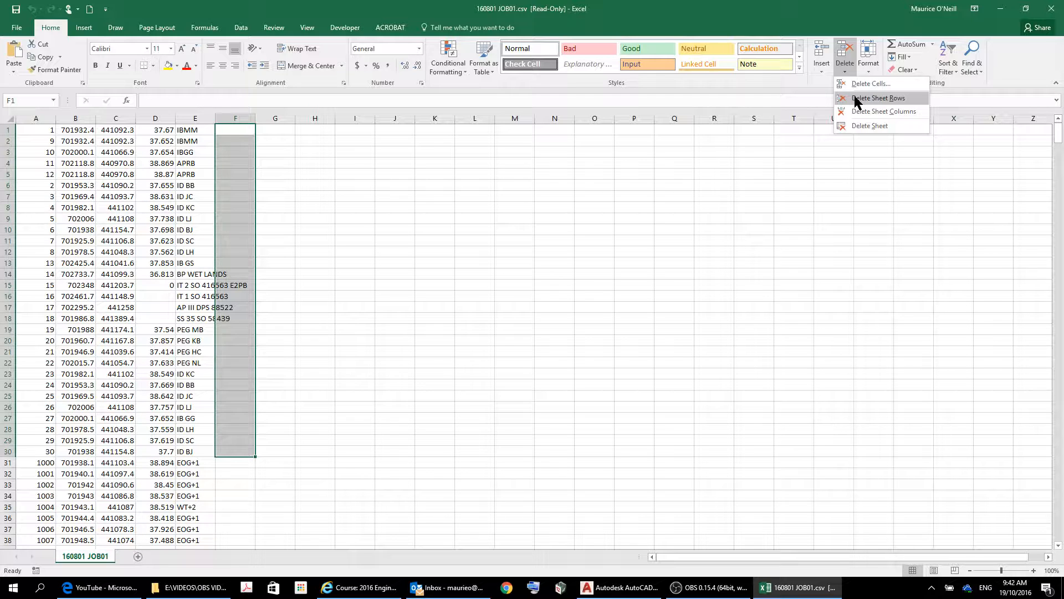
click(858, 101)
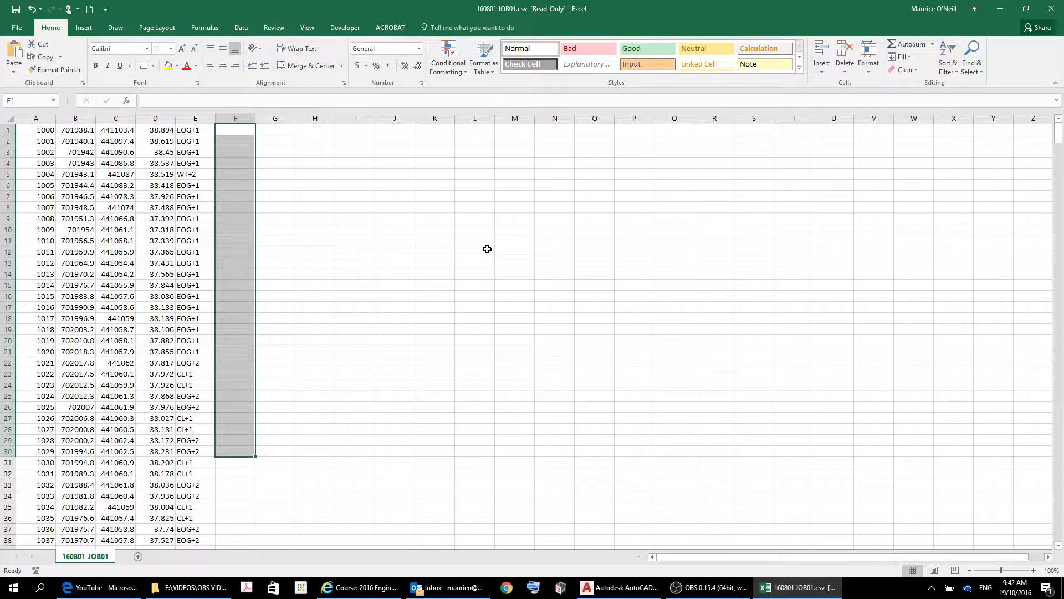
click(461, 376)
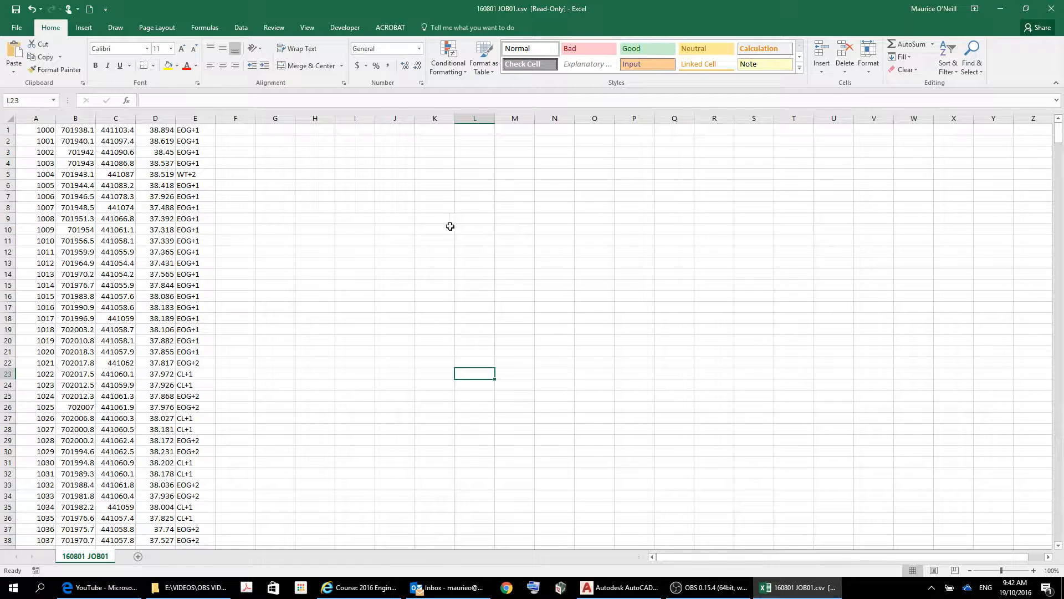
Delete the sheet row holding point 1004.
click(227, 171)
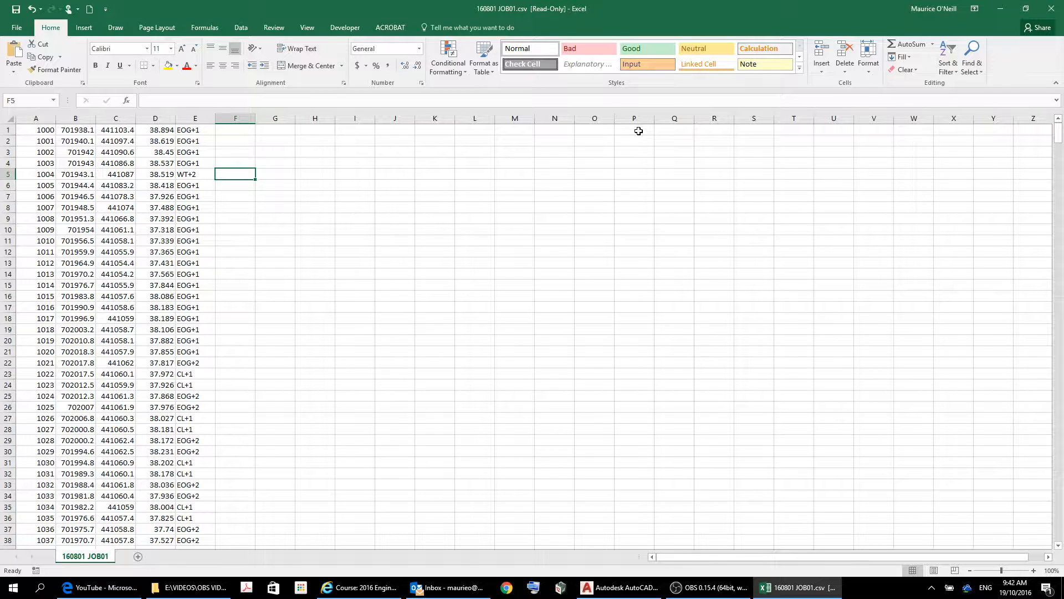
click(845, 67)
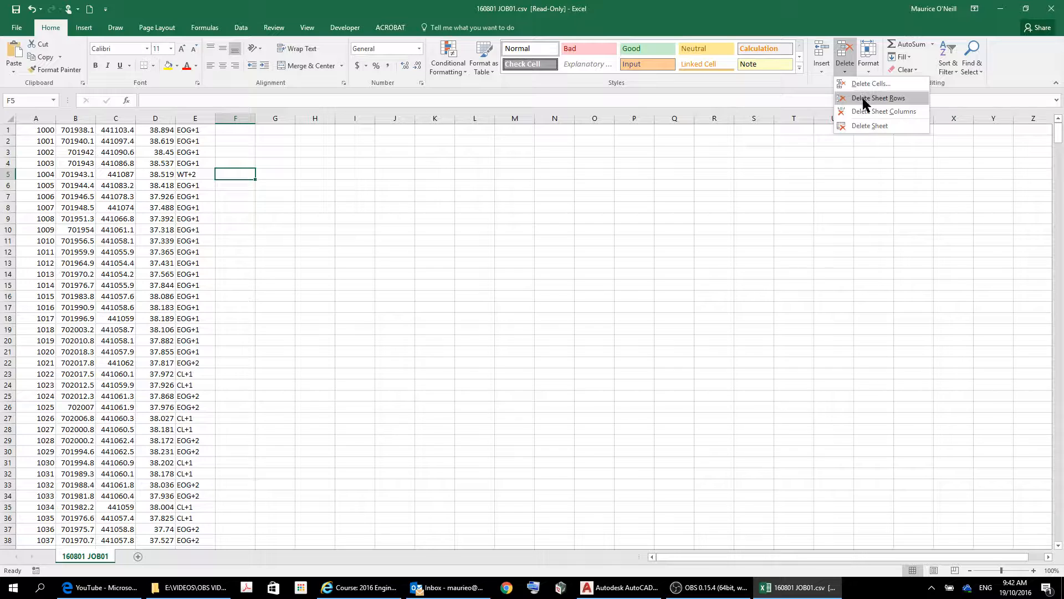
click(863, 98)
click(470, 230)
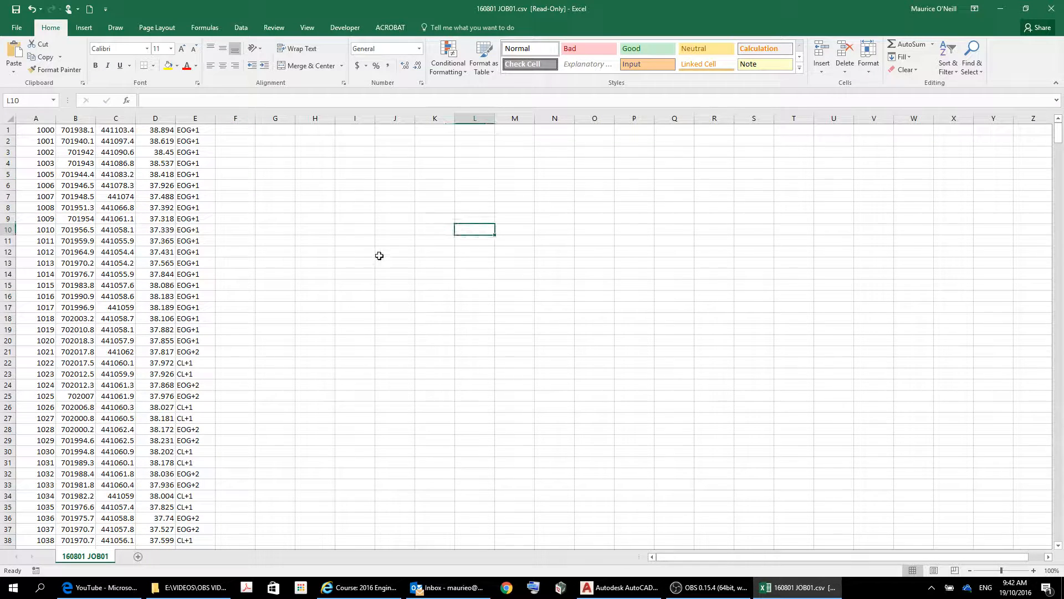
scroll(130, 243, down, 15)
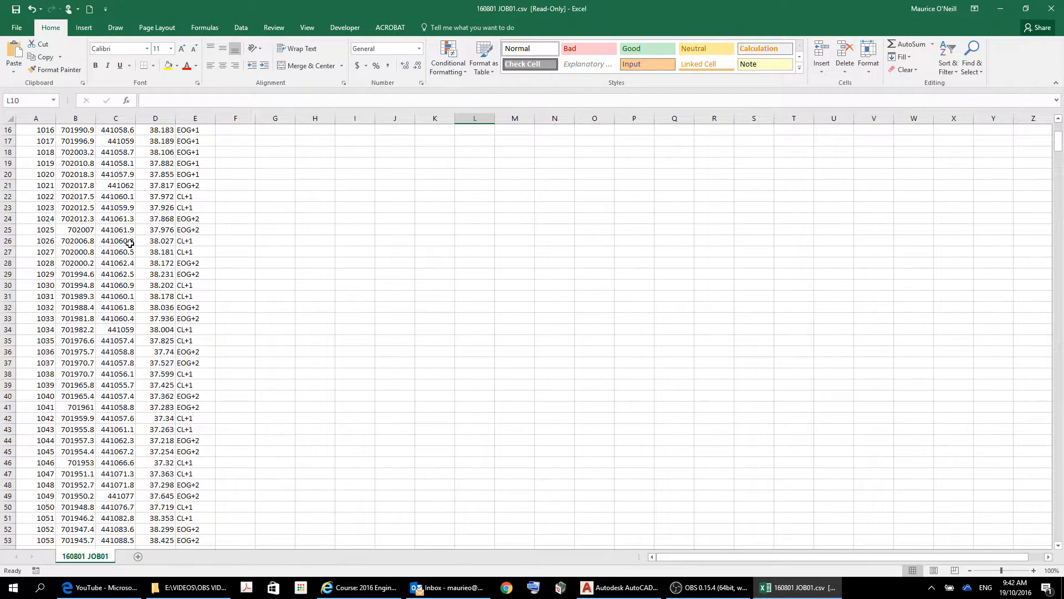
scroll(130, 243, down, 16)
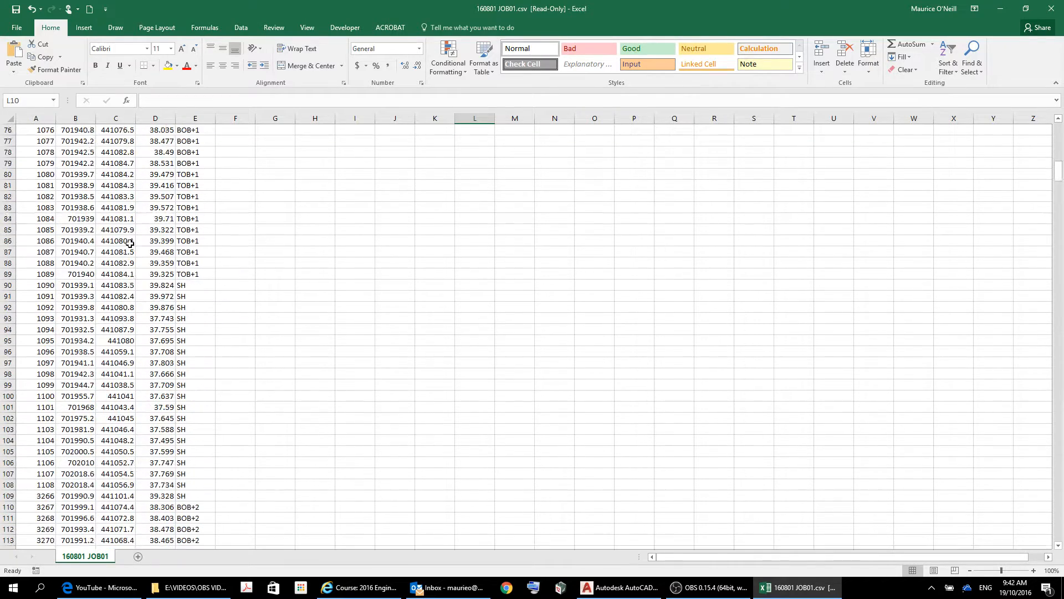
scroll(131, 243, down, 20)
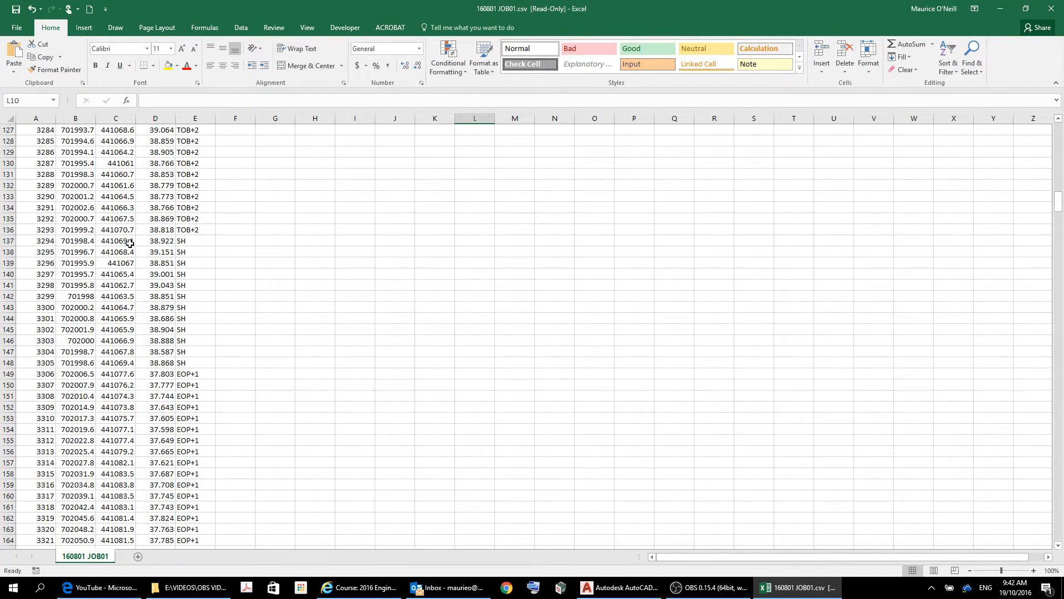
scroll(130, 244, down, 4)
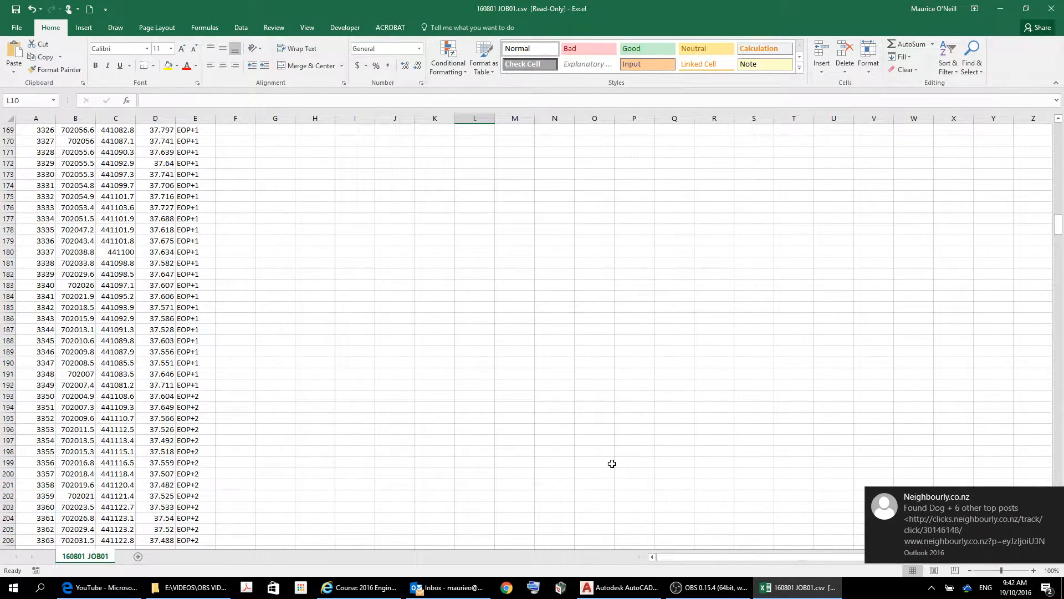
drag(820, 413, 820, 409)
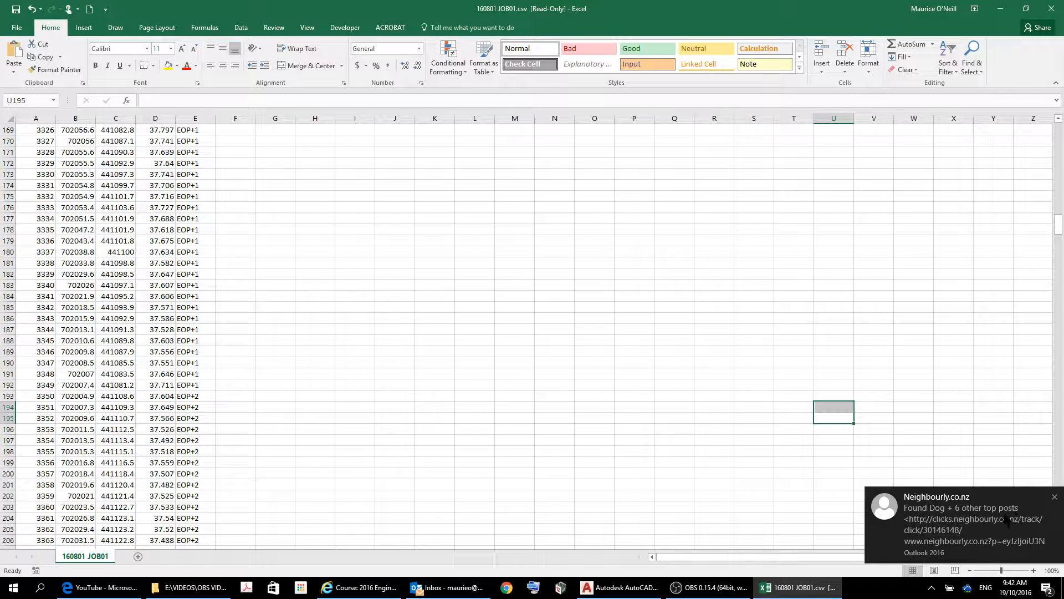
click(1054, 495)
scroll(2, 310, down, 15)
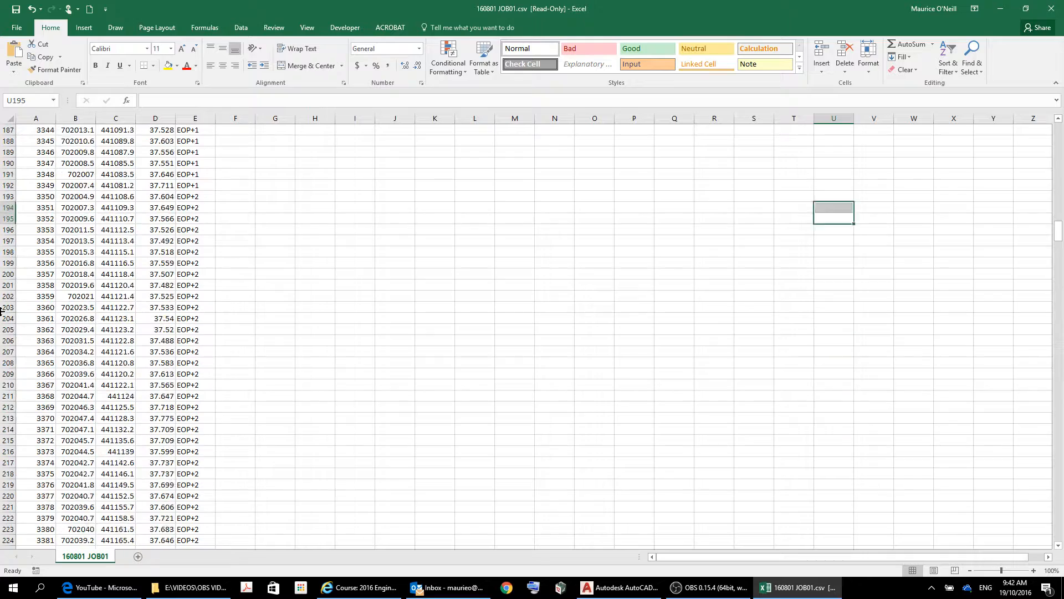
scroll(37, 316, up, 20)
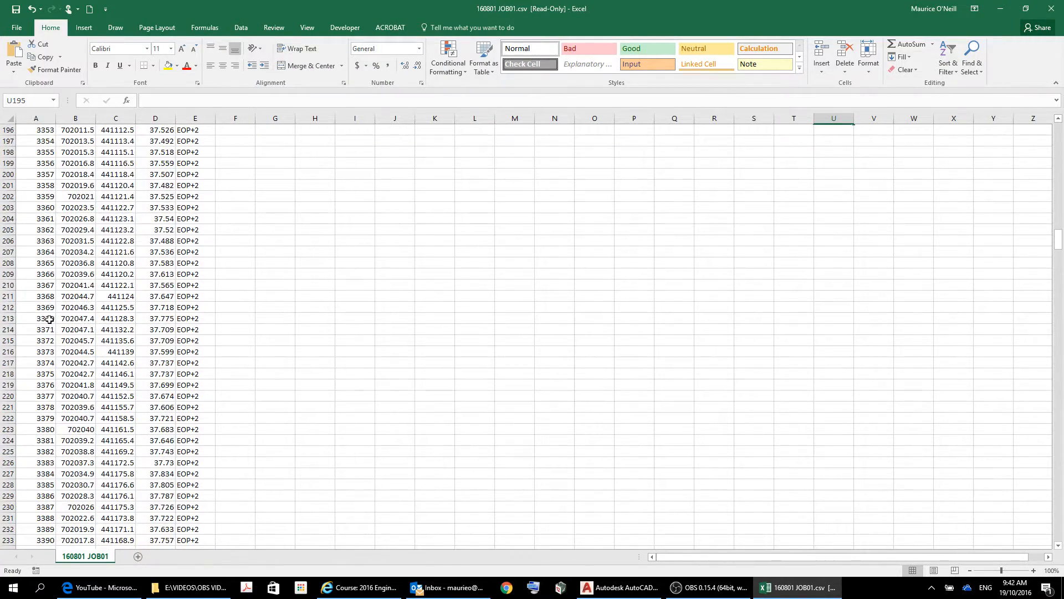
scroll(82, 322, up, 20)
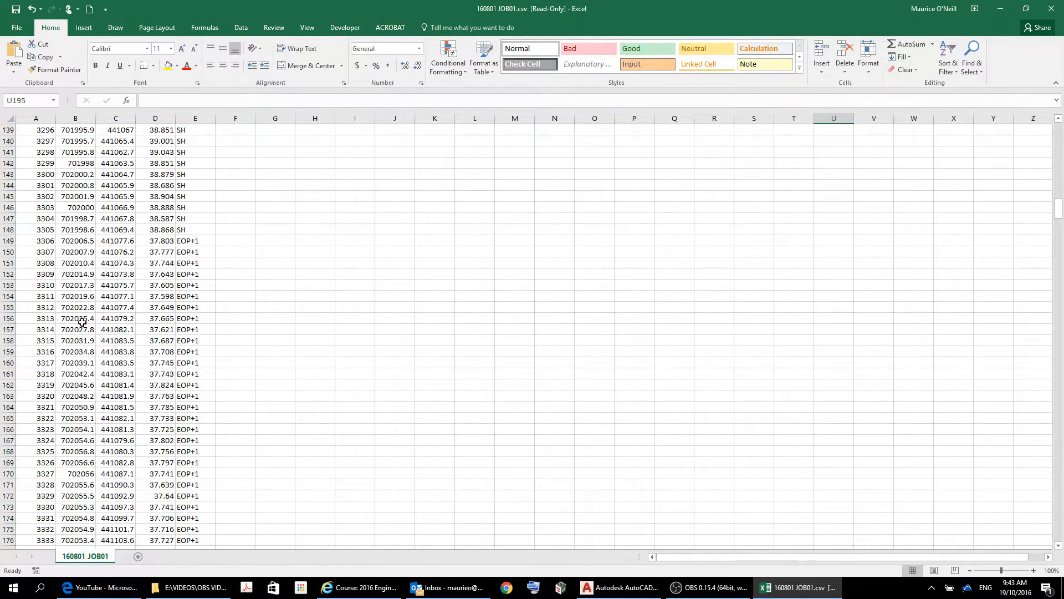
scroll(82, 322, up, 20)
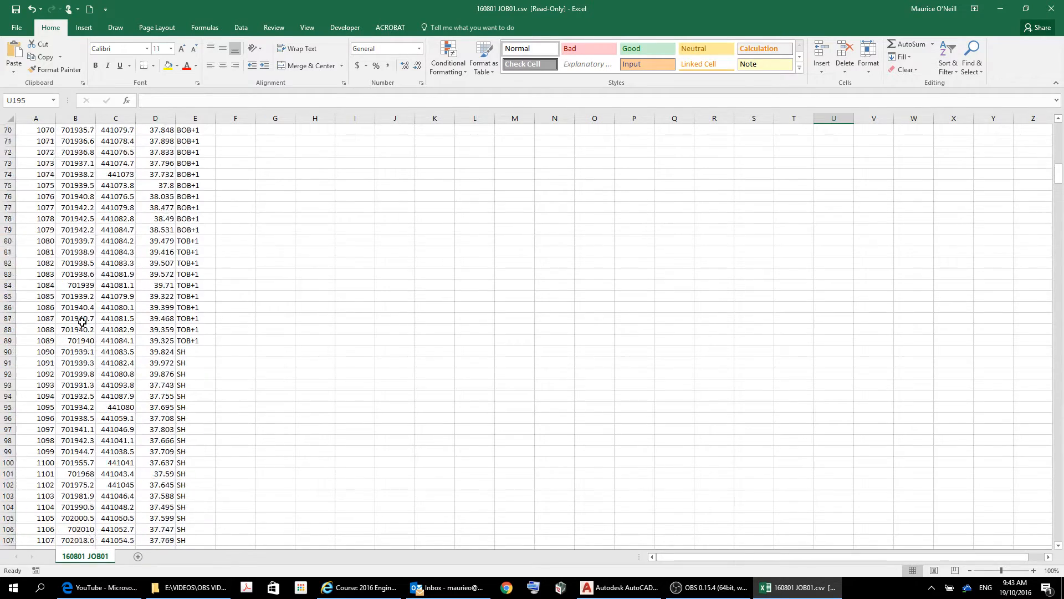
scroll(82, 322, up, 7)
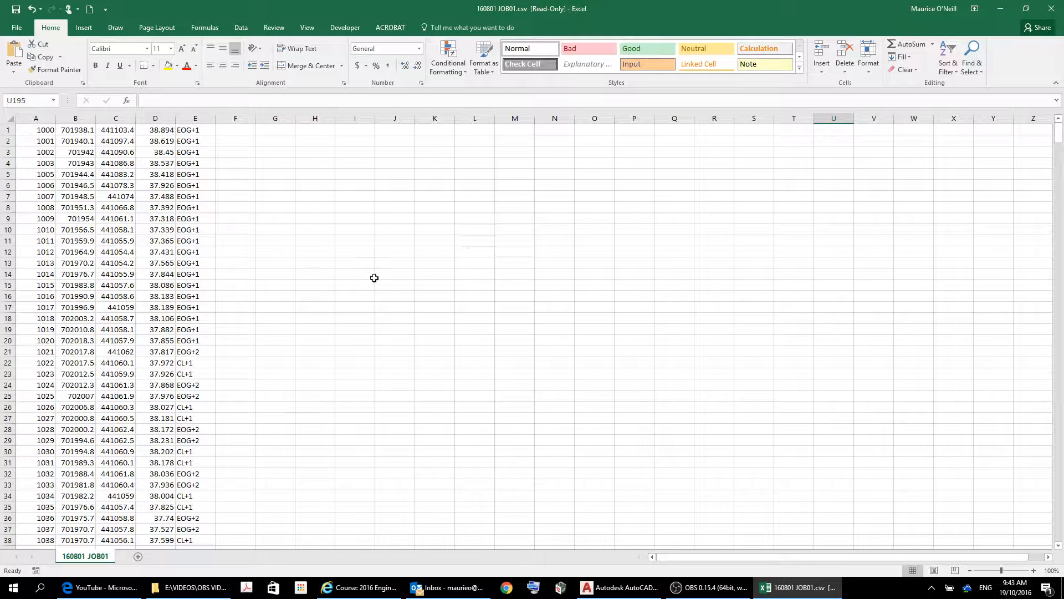
Start Save As and browse to H:\ZEALANDIA PARKING COMPLEX\2016 PROJECT\2016 REDUCED DATA.
click(16, 29)
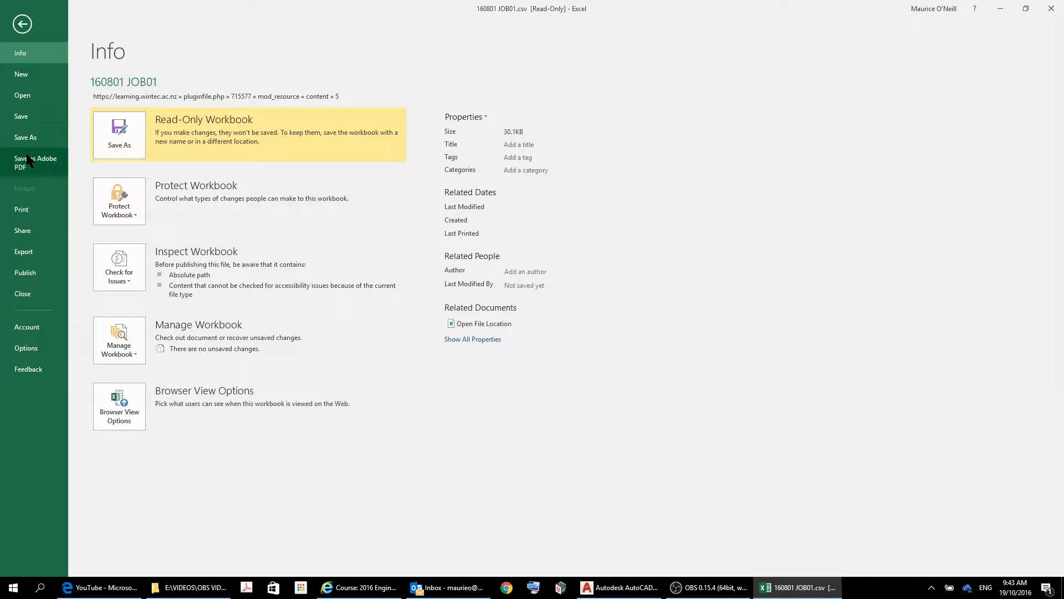
click(28, 139)
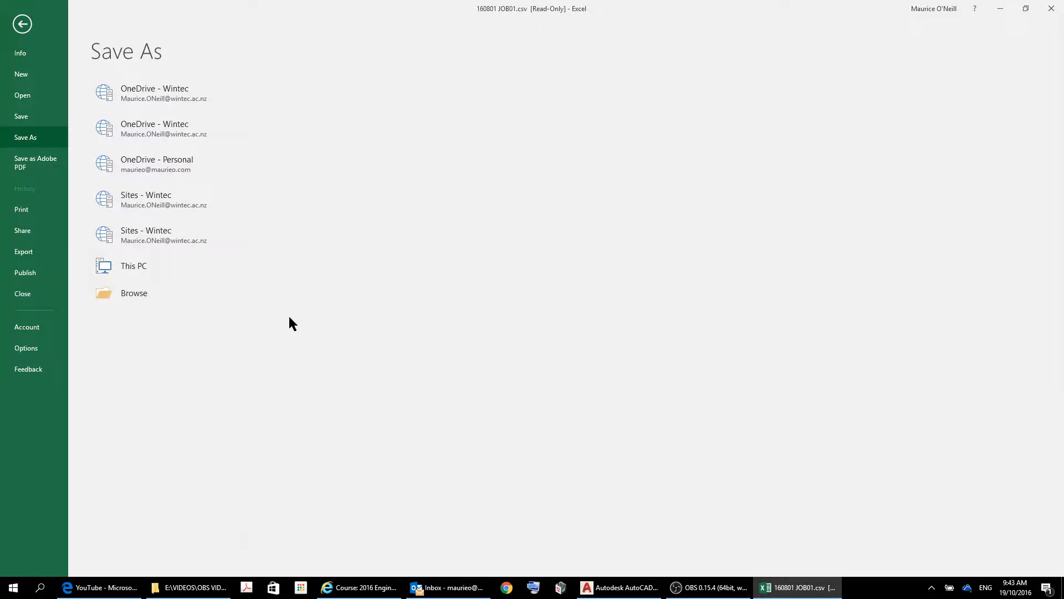
click(138, 294)
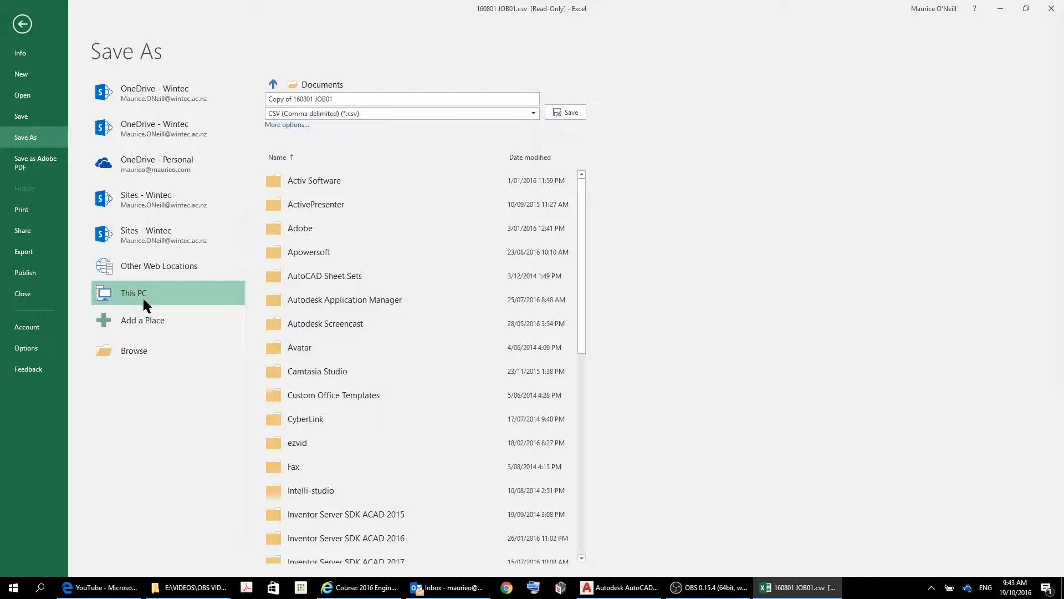
click(141, 351)
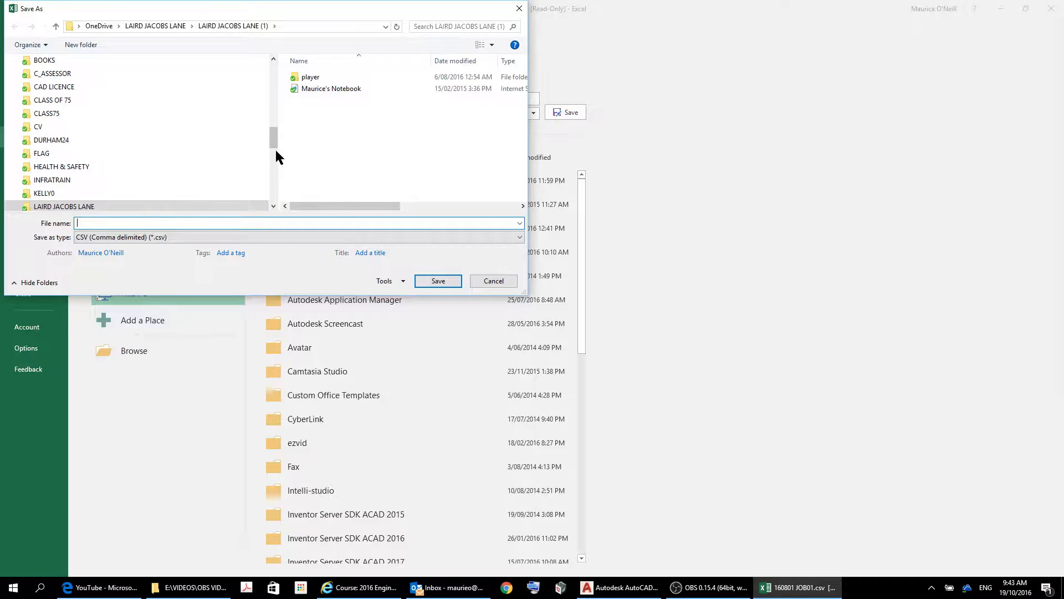
drag(273, 135, 275, 194)
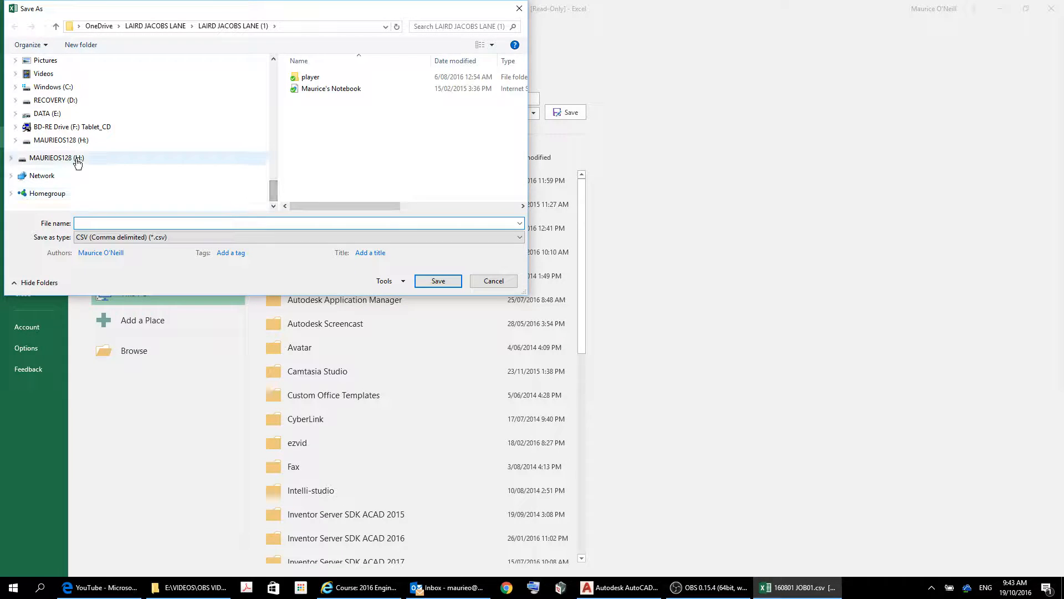
click(76, 158)
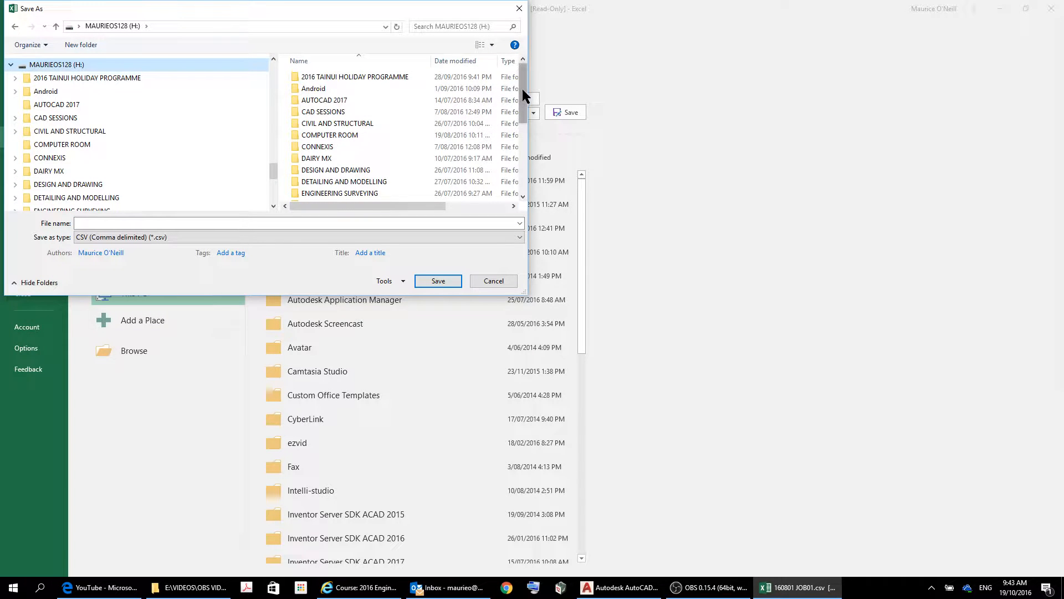
drag(522, 89, 522, 155)
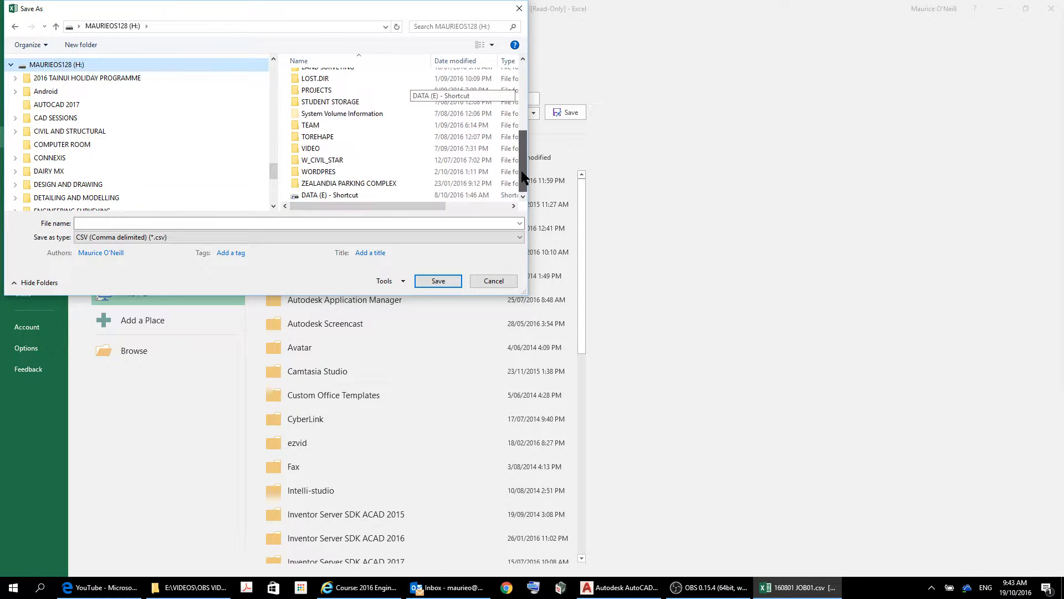
double_click(365, 183)
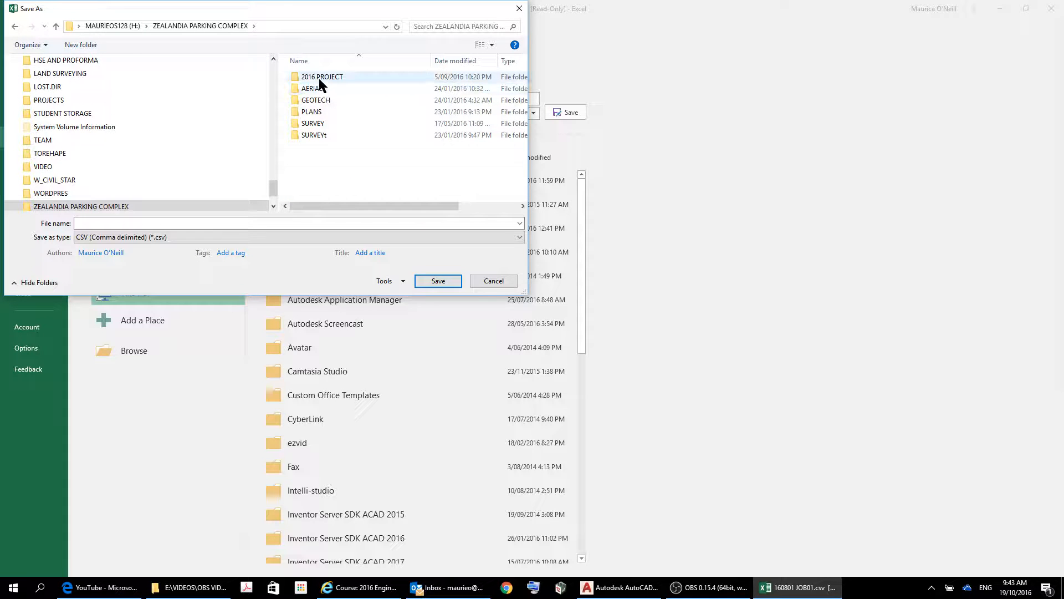
double_click(318, 78)
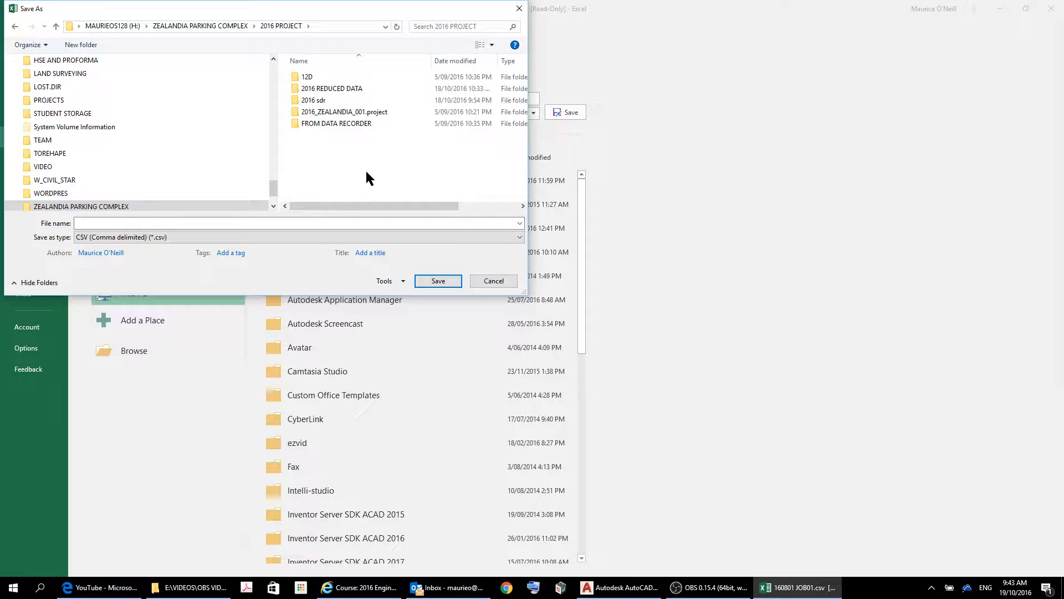
double_click(321, 90)
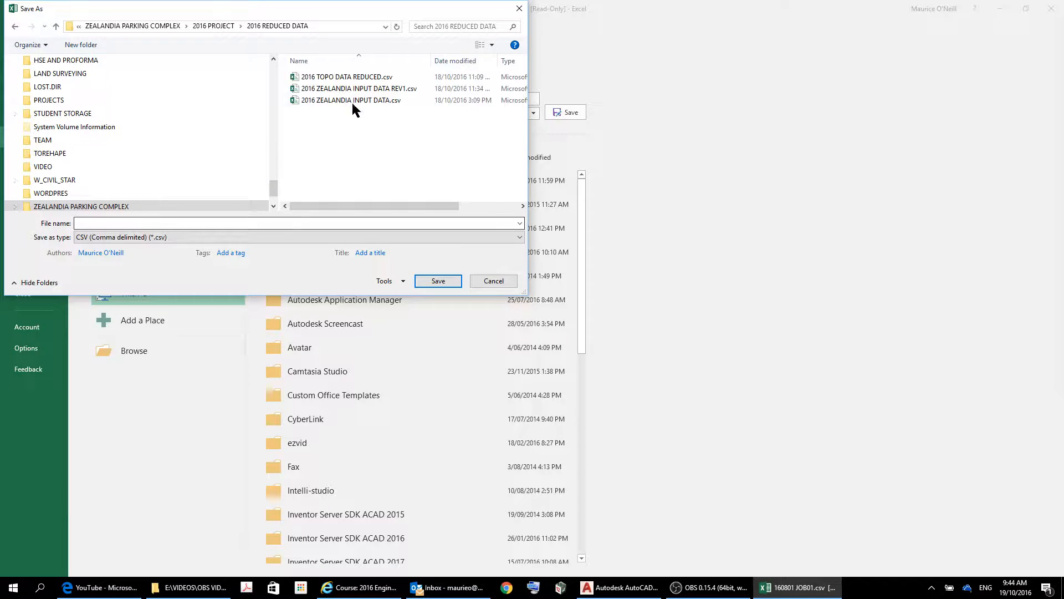
Save the data in CSV format as 2016 TOPO DATA REDUCED VER 1.
click(360, 78)
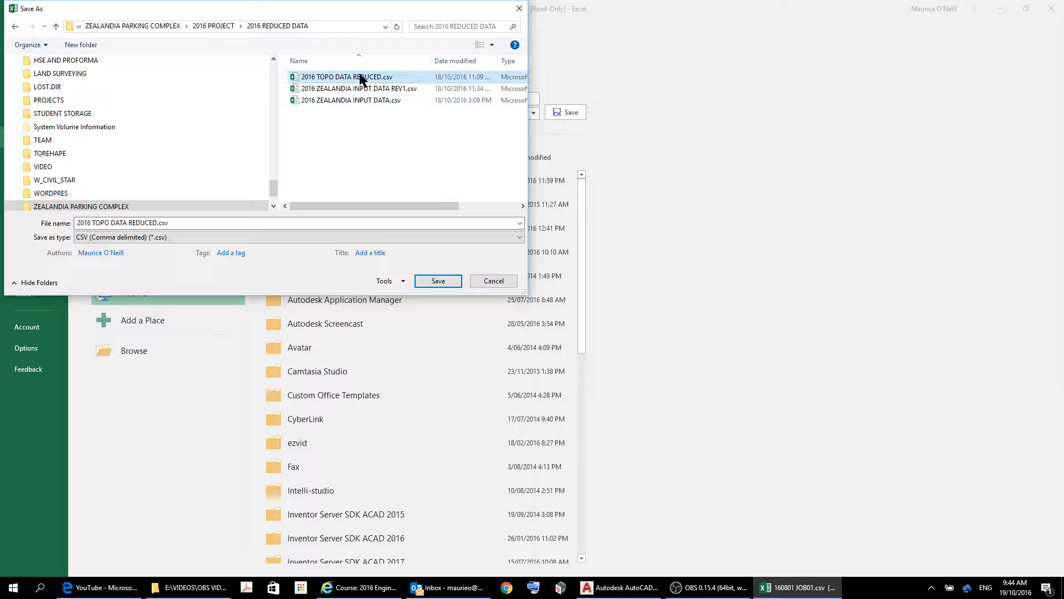
click(201, 224)
click(201, 224)
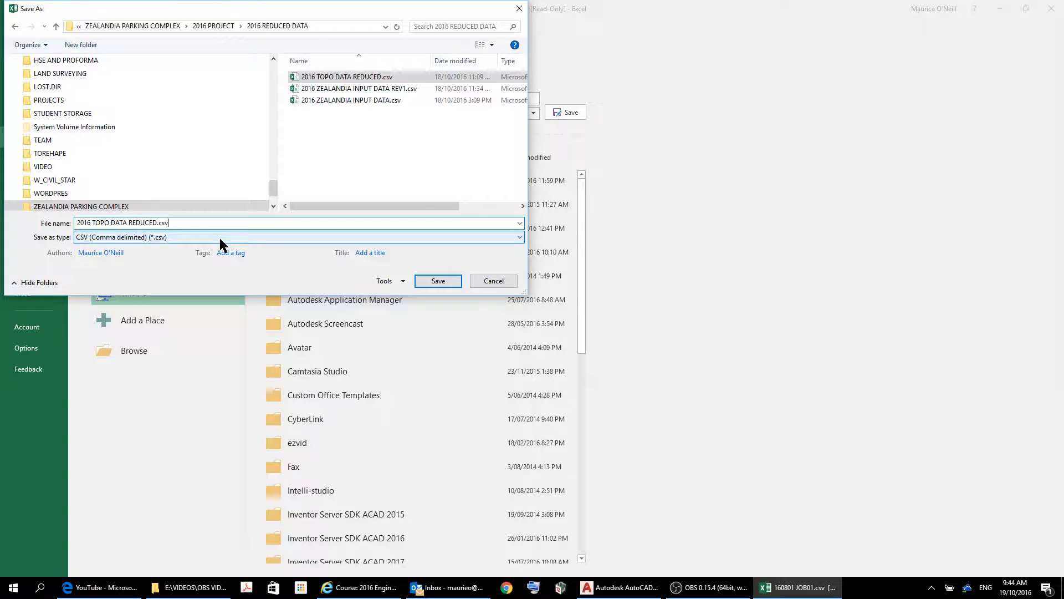
key(BackSpace)
key(BackSpace)
key(BackSpace)
key(BackSpace)
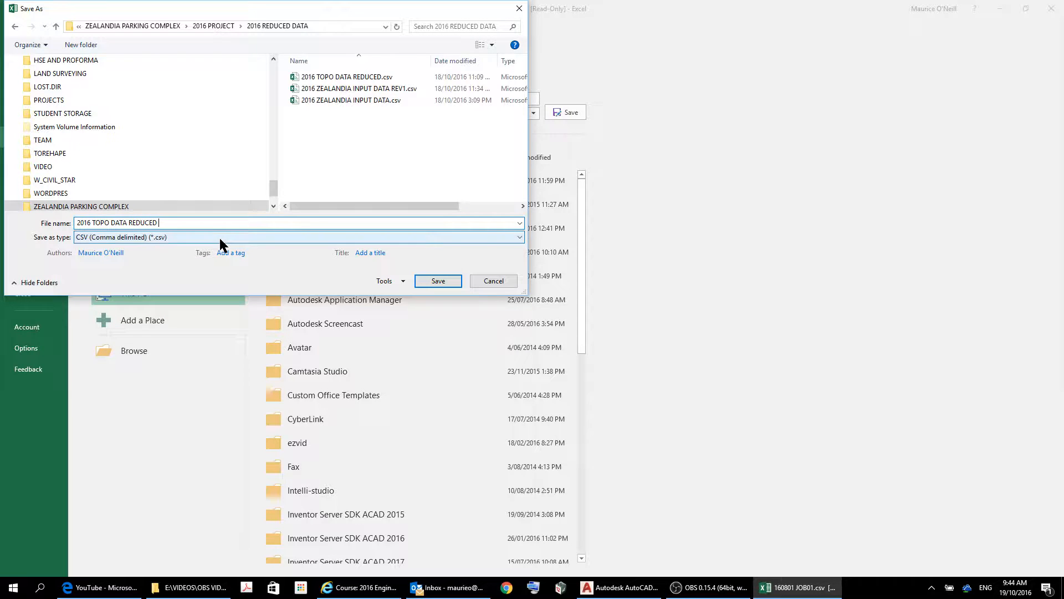
text(VER 1)
click(443, 280)
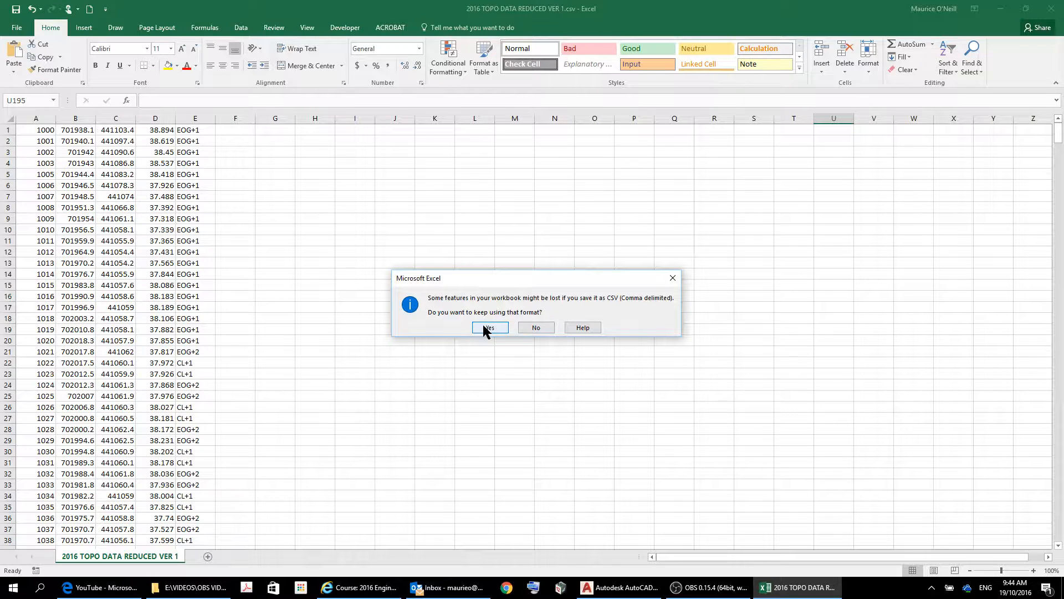
click(484, 328)
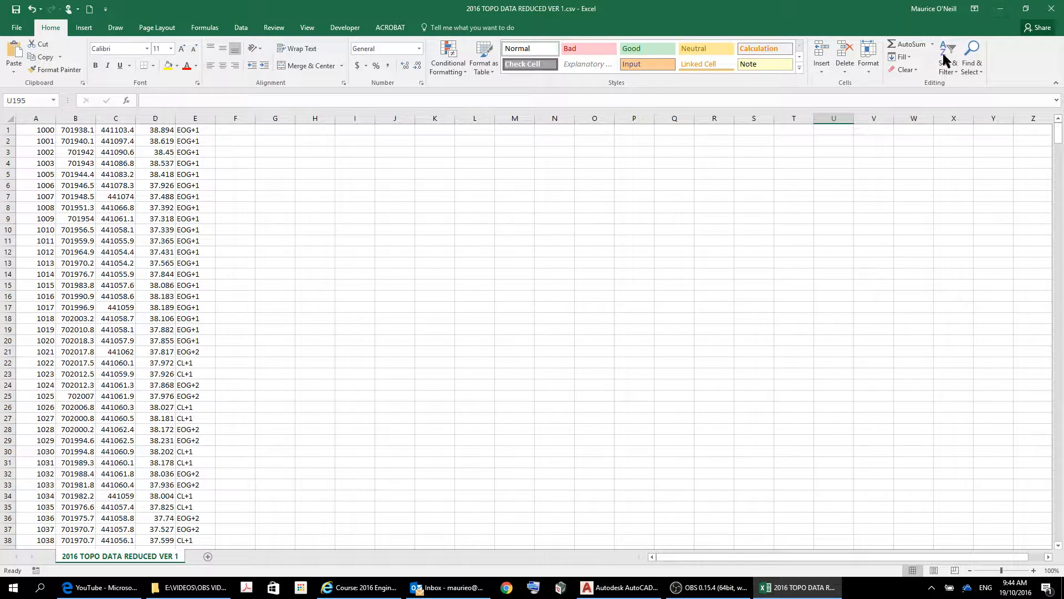
Close the workbook without saving further changes and exit Excel.
click(17, 30)
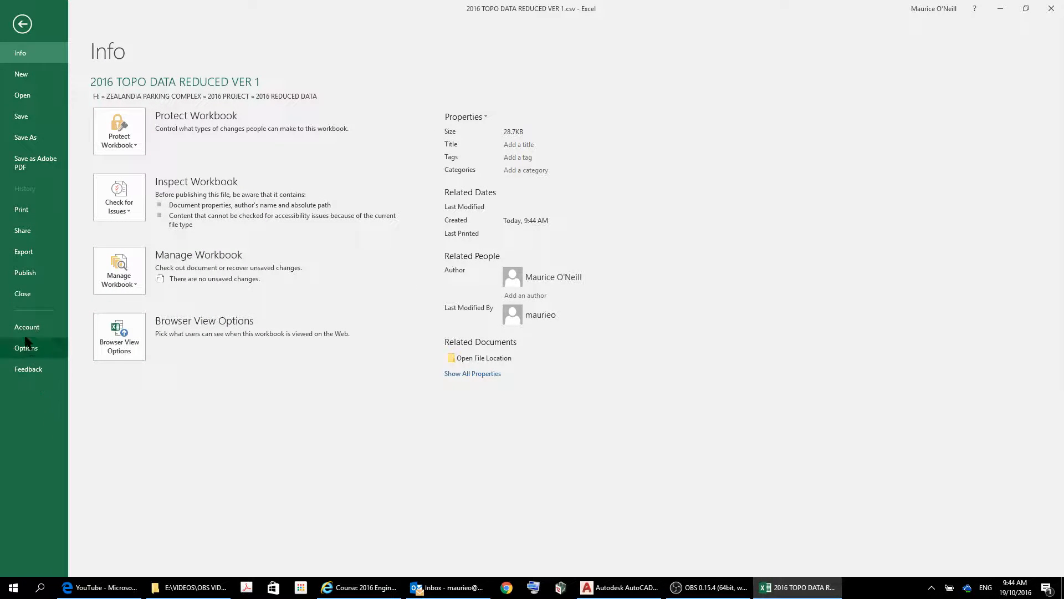
click(21, 295)
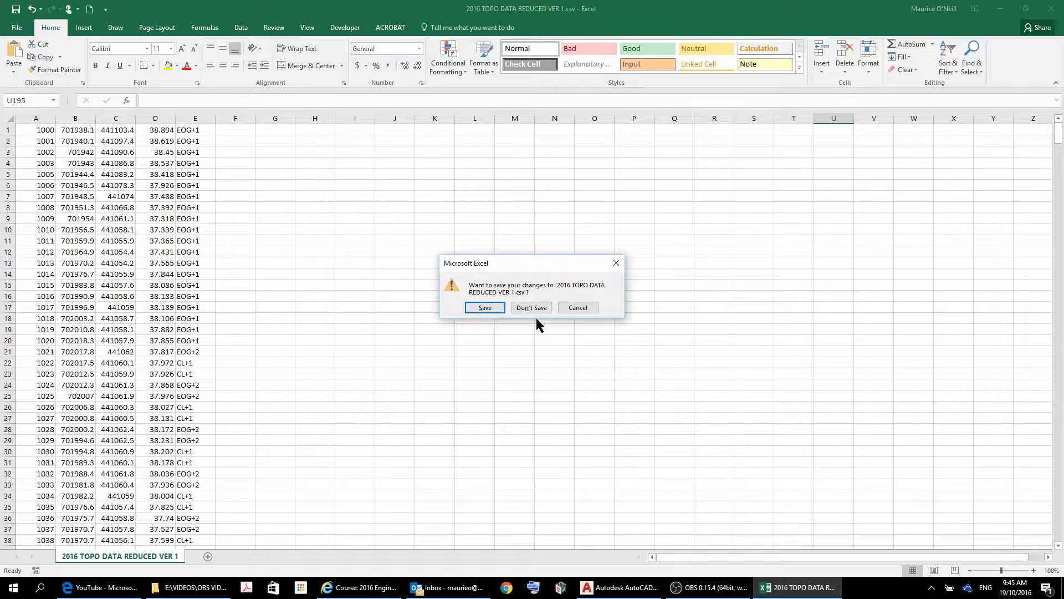
click(531, 308)
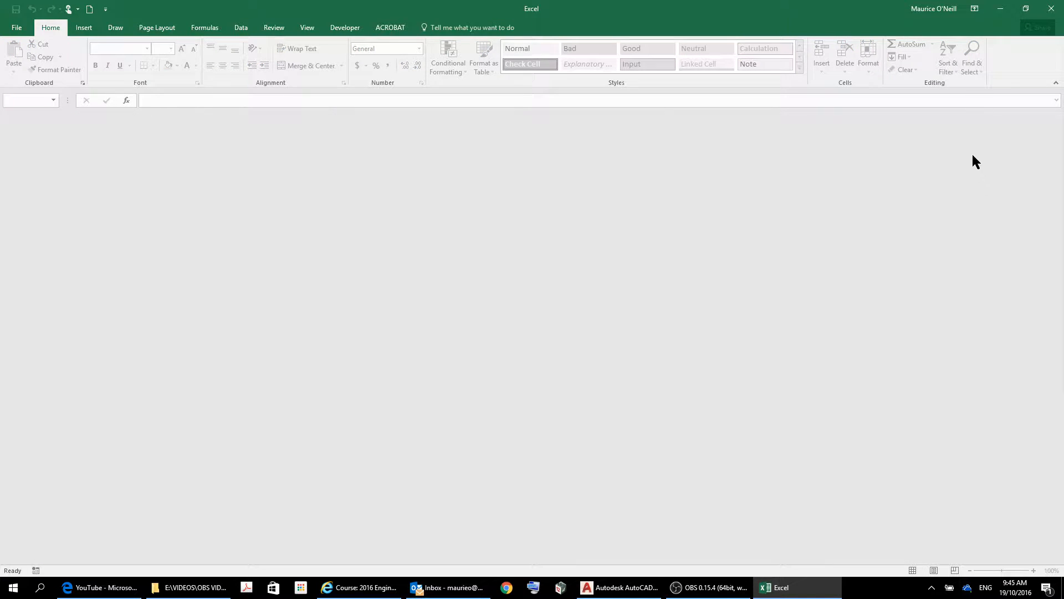
click(1051, 10)
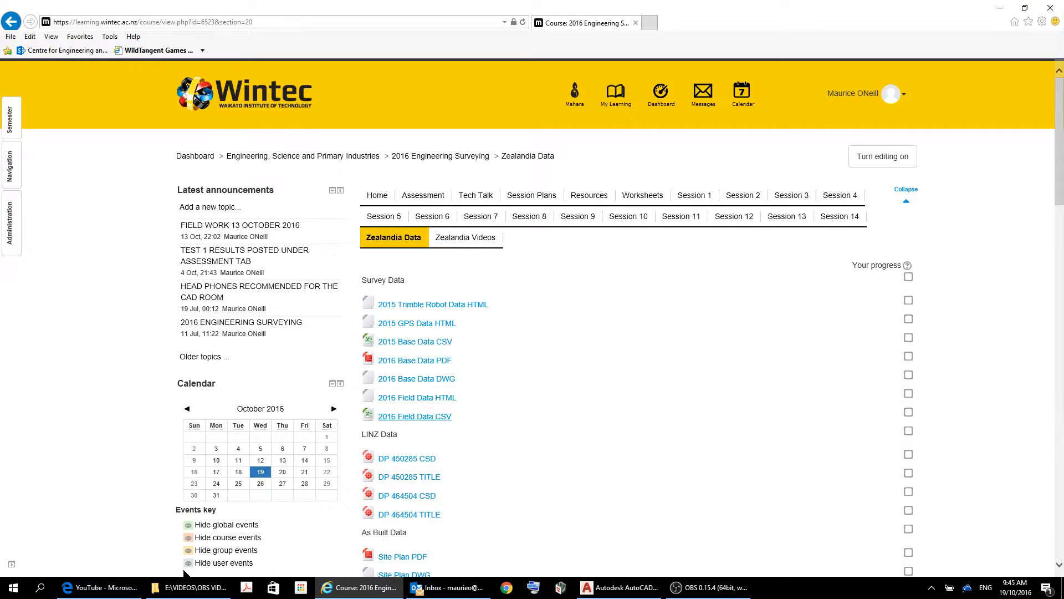
Launch 12d Model 10 - 64 bit from the Start menu and bring up Project Selection.
click(12, 589)
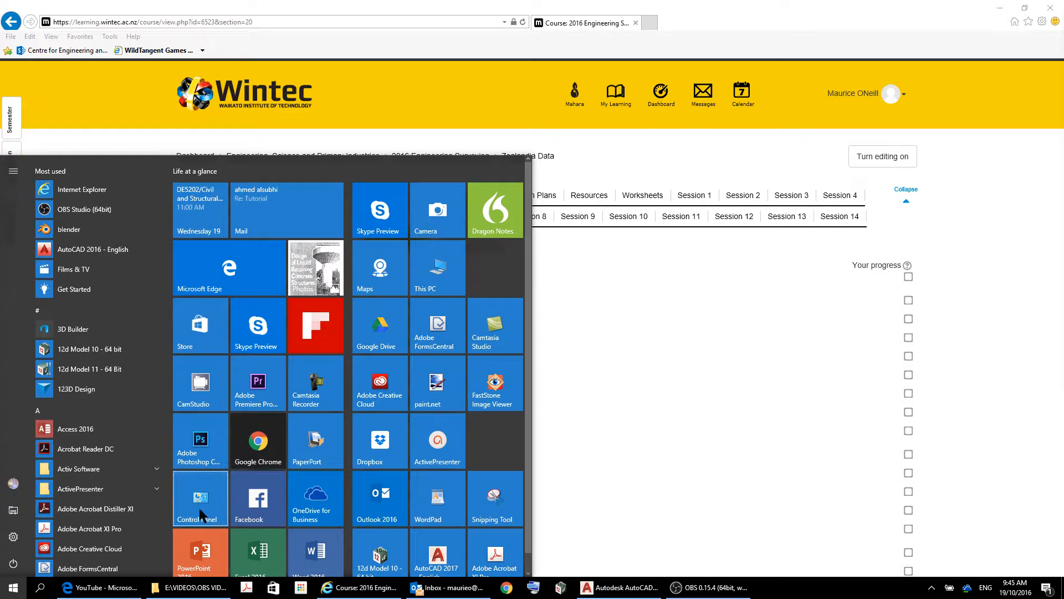
click(94, 349)
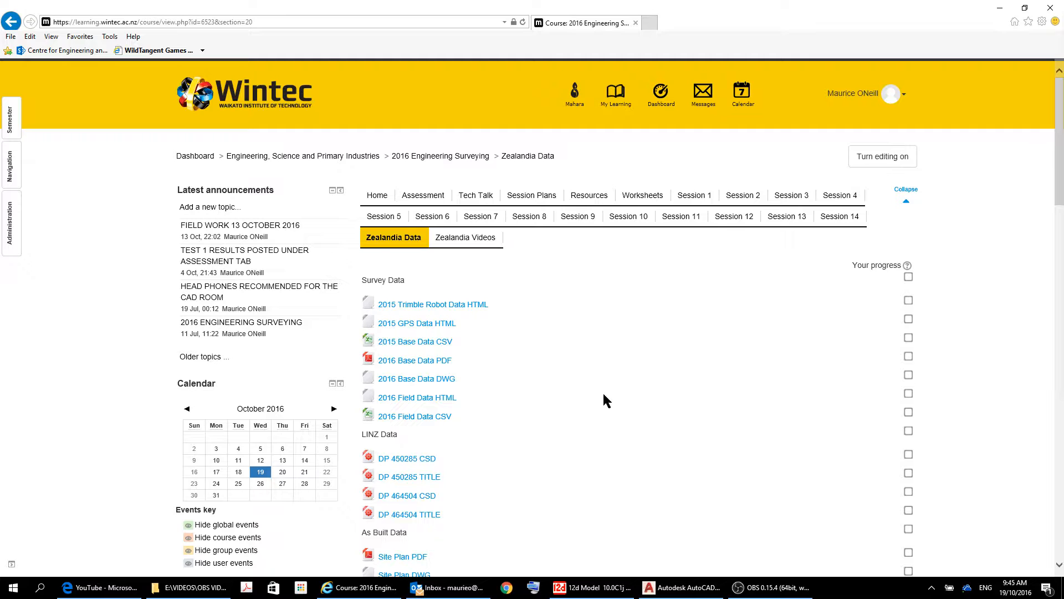
click(592, 592)
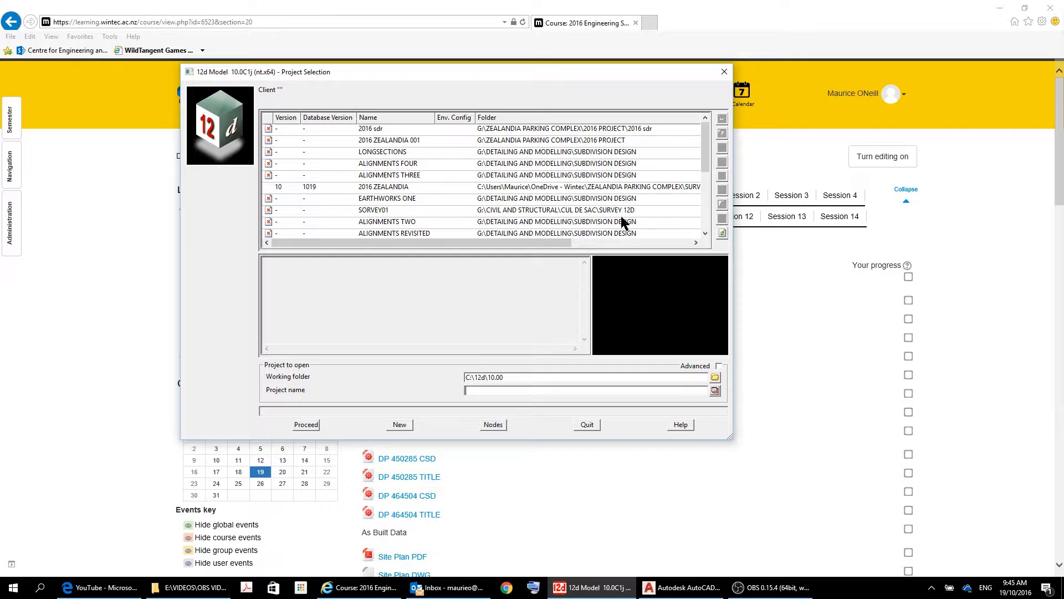
Set the working folder to H:\ZEALANDIA PARKING COMPLEX\2016 PROJECT.
click(715, 377)
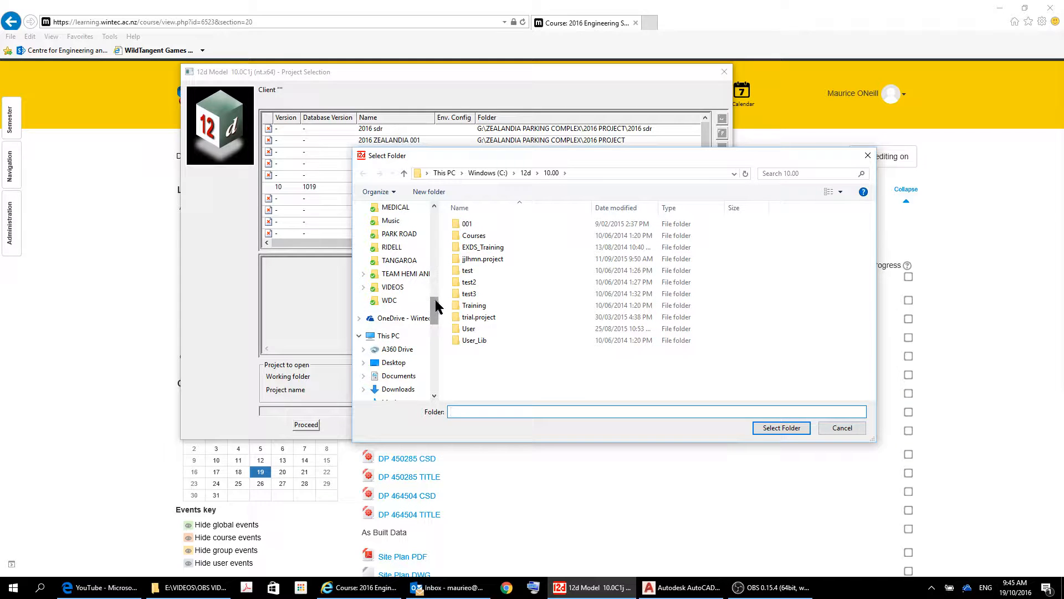
drag(435, 305, 444, 391)
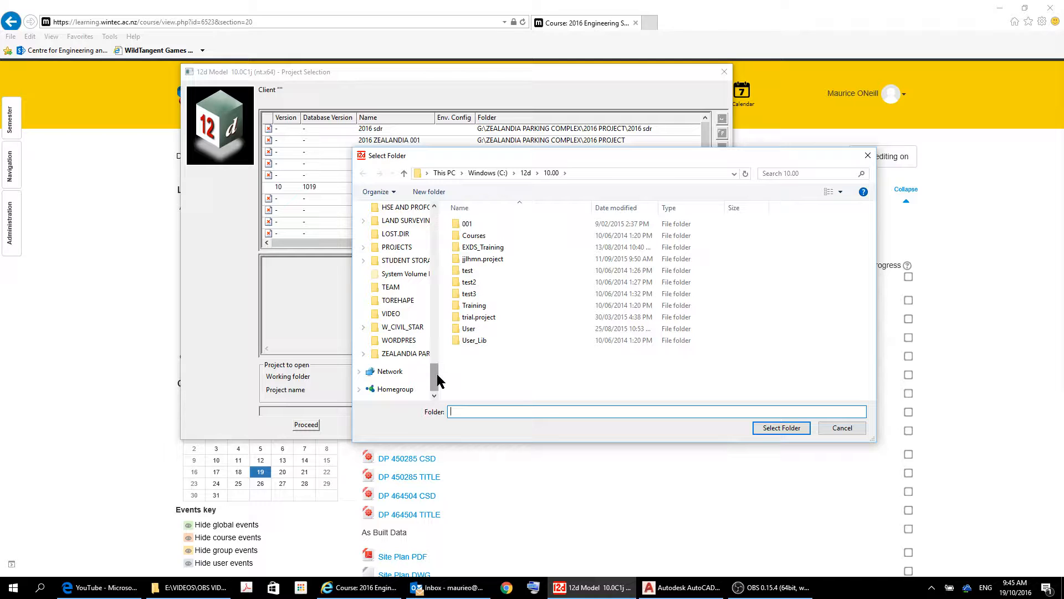
click(420, 356)
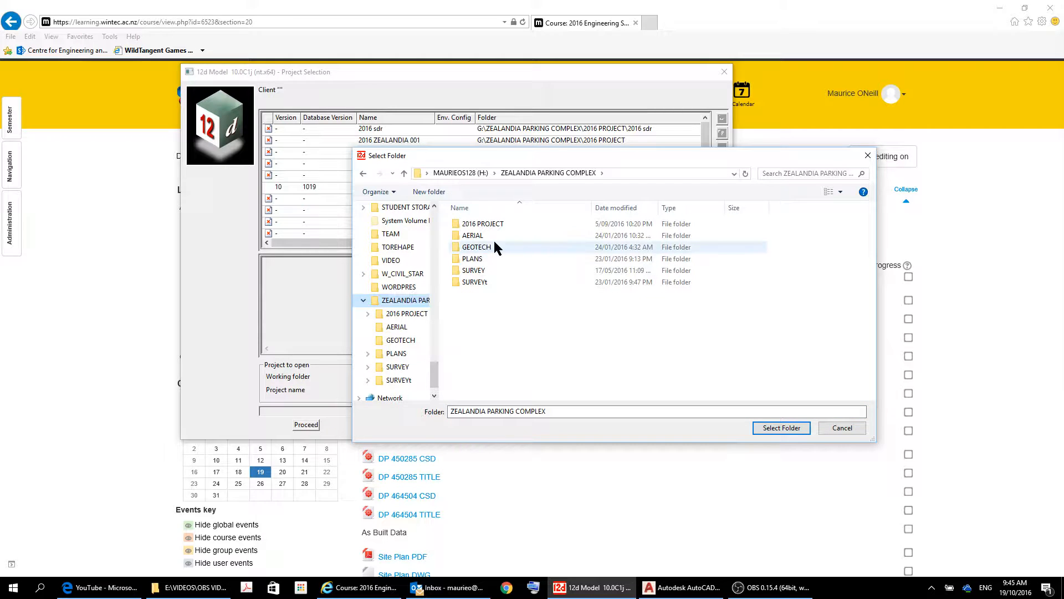
click(483, 224)
double_click(485, 227)
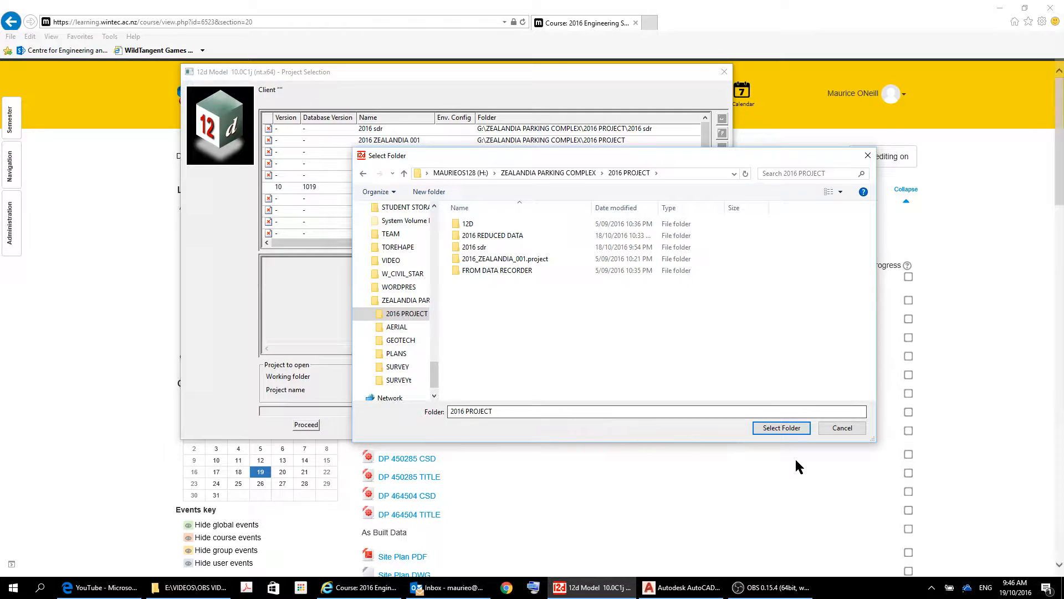
click(798, 432)
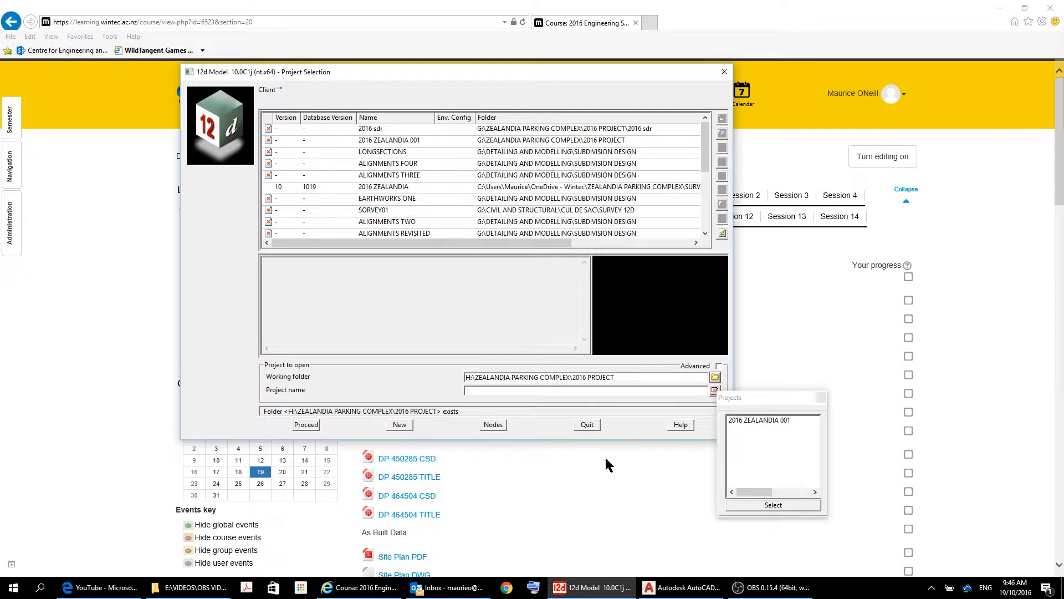
Name the new project '2016 ZEALANDIA VIDEO' and proceed to create it.
click(505, 391)
text(20)
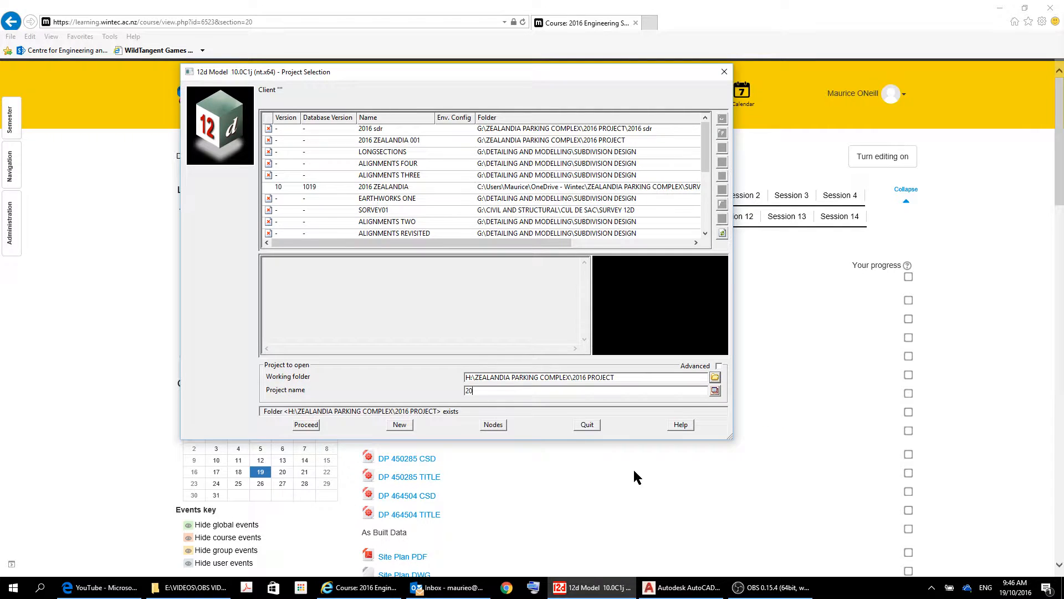
text(16)
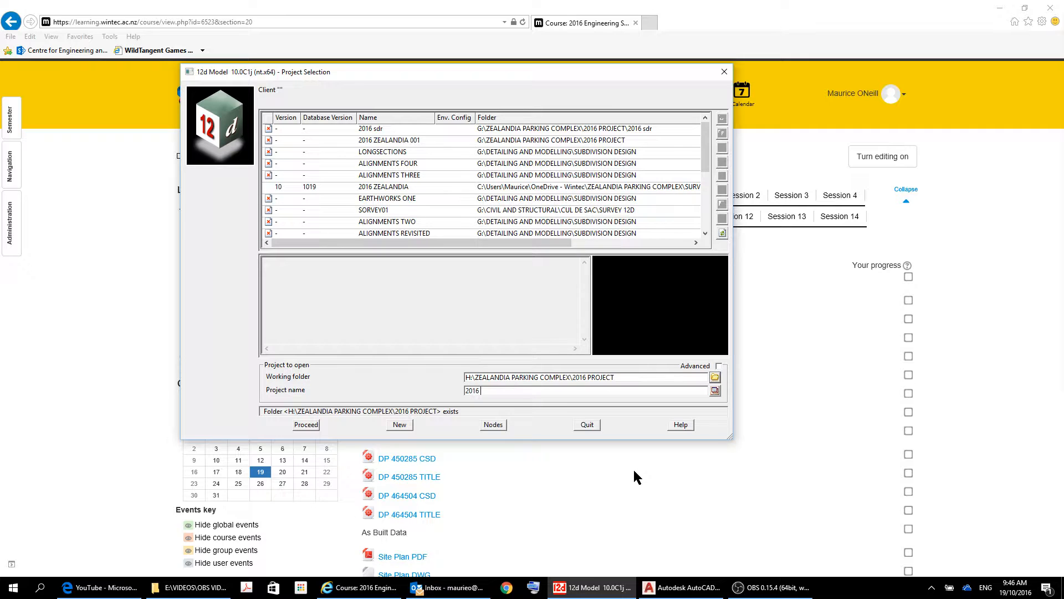
text( ZEALANDIA)
text(VIDEO)
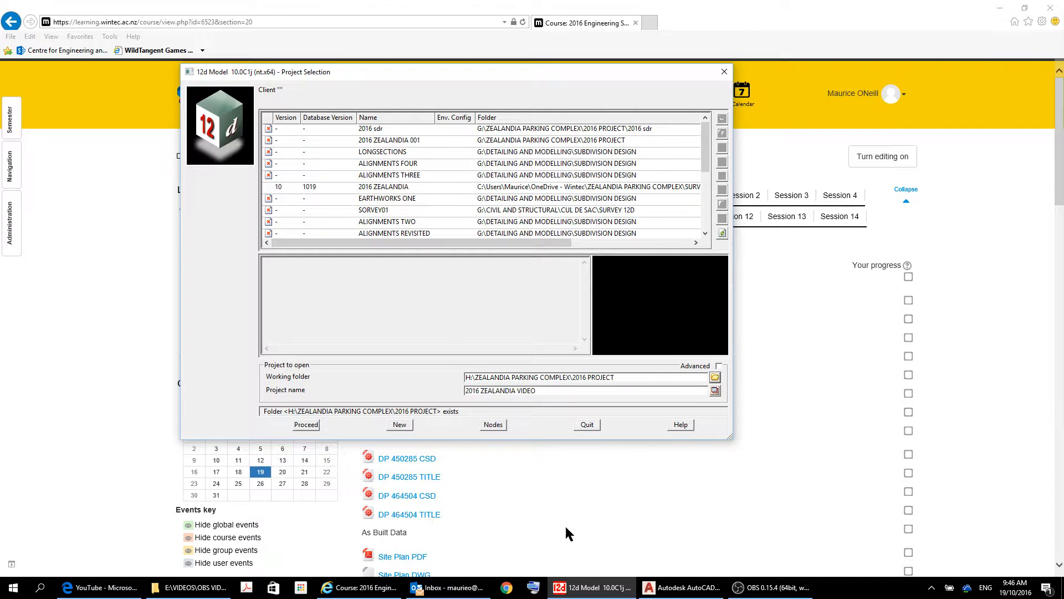
click(305, 426)
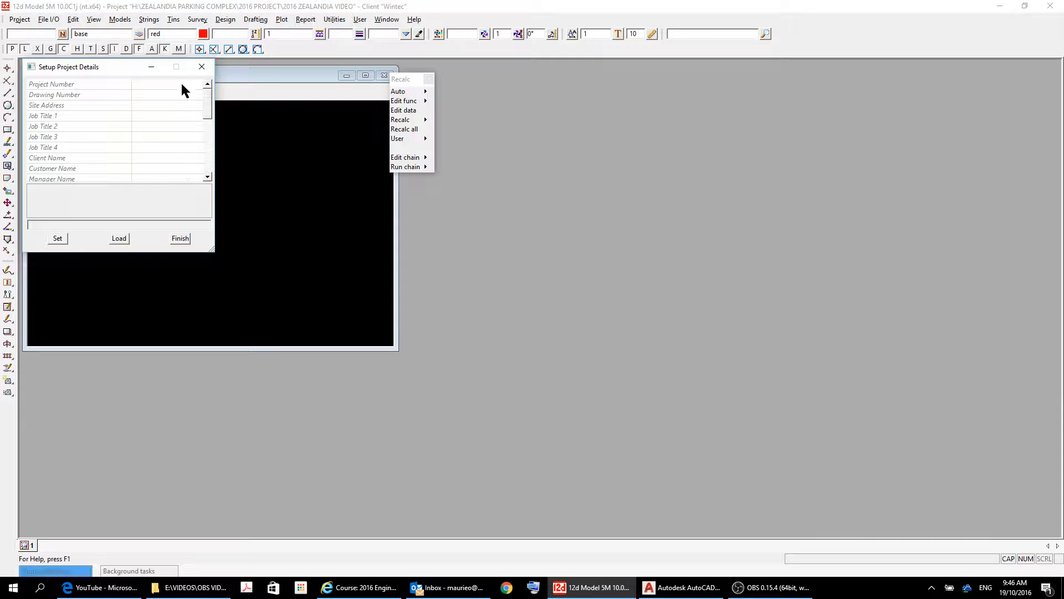
Close the Setup Project Details dialog and the Recalc pop-up menu.
click(210, 64)
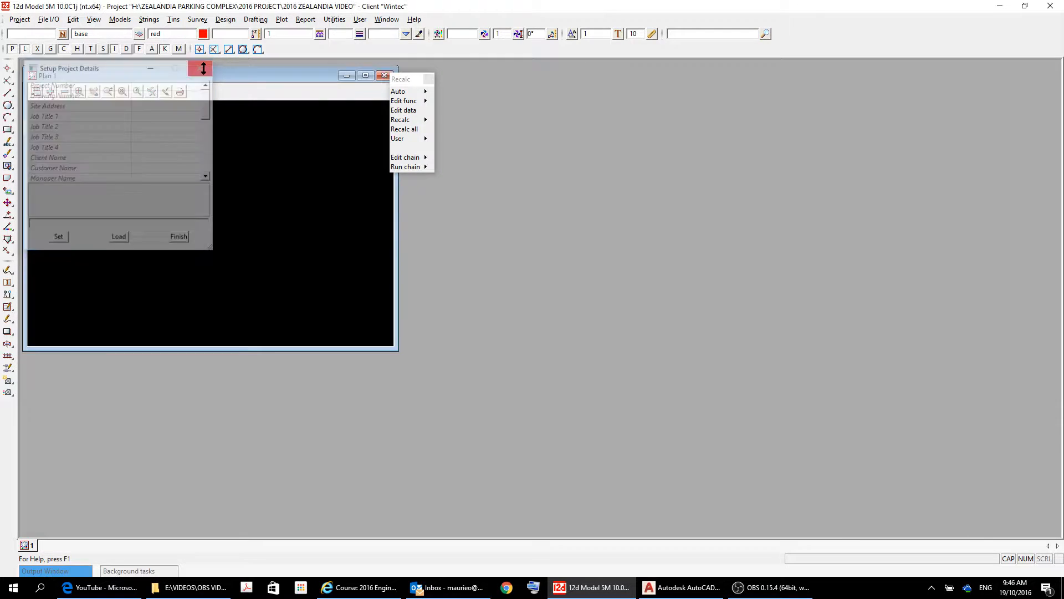
click(430, 79)
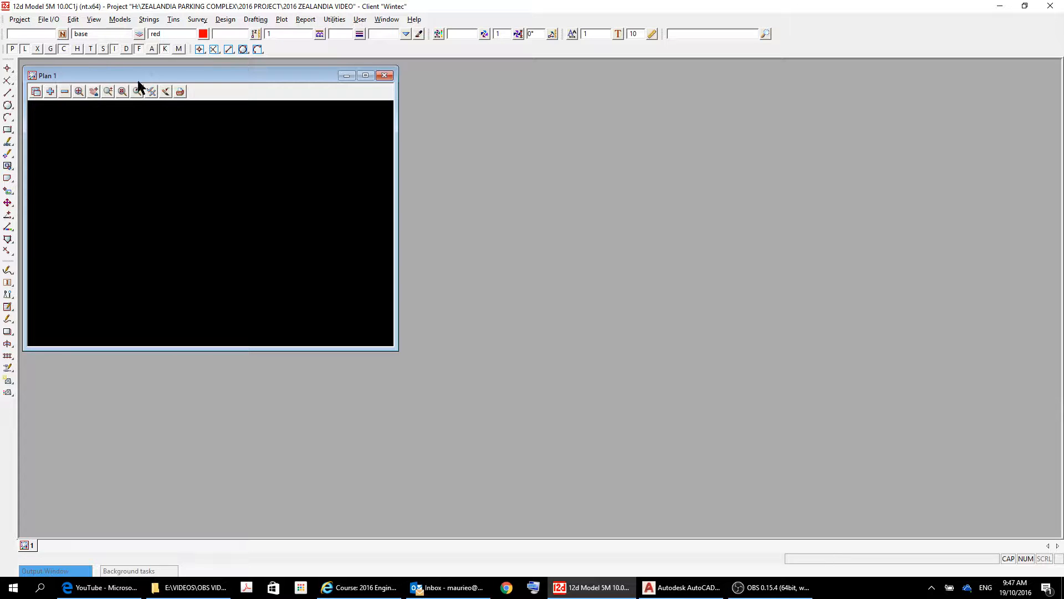
Open File I/O > Data input > x y z general, then move and enlarge its dialog.
click(49, 19)
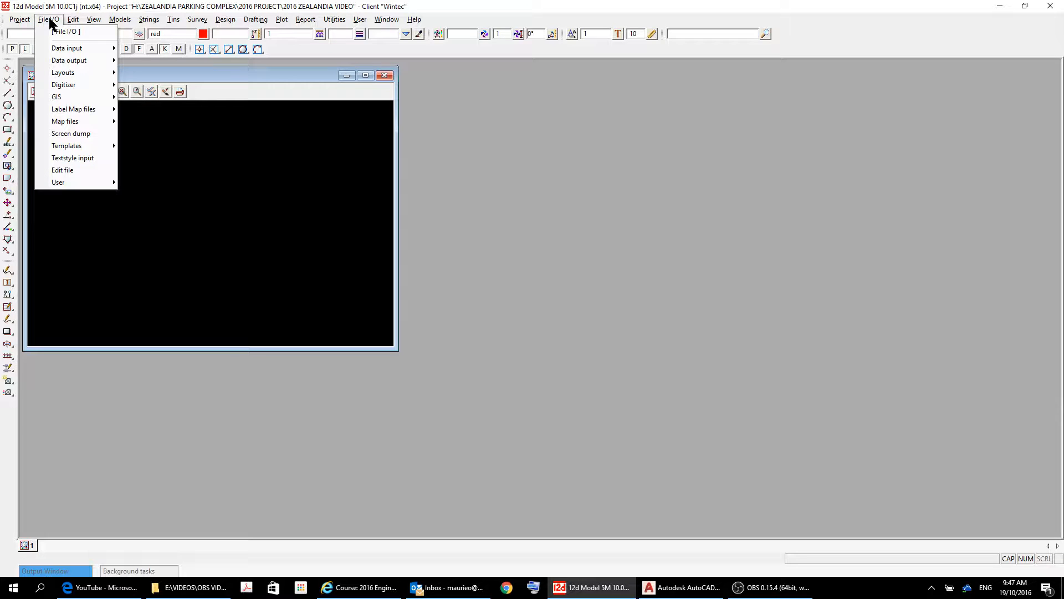
mouse_move(67, 50)
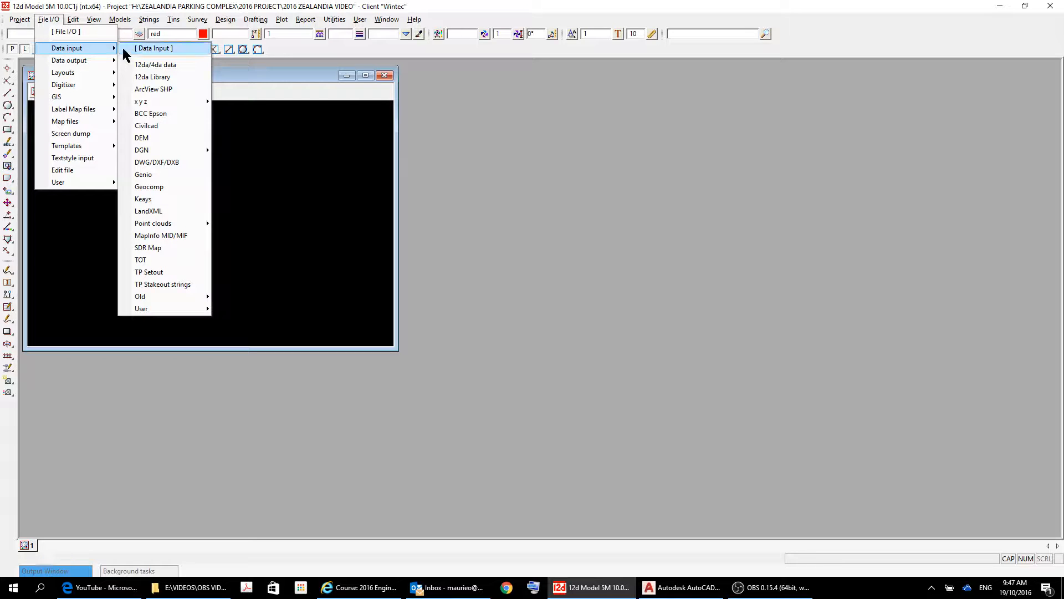
mouse_move(168, 104)
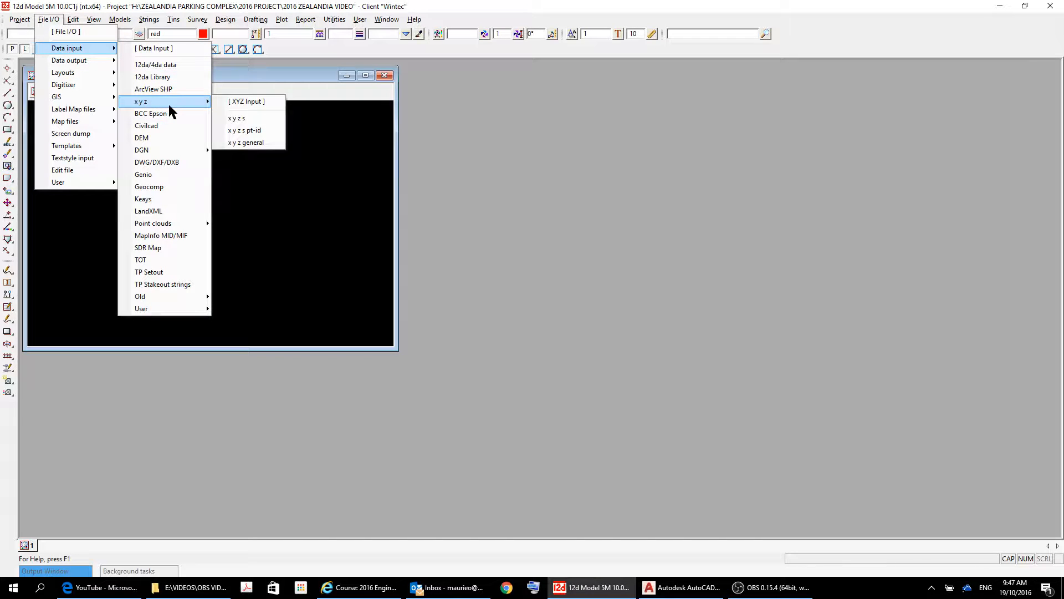
click(249, 143)
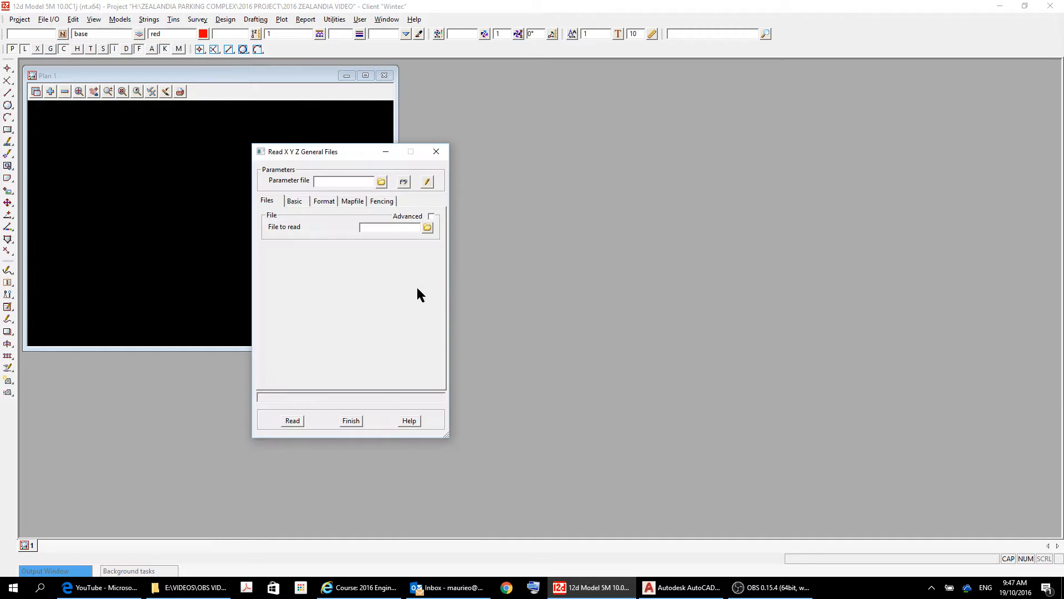
drag(351, 155, 515, 77)
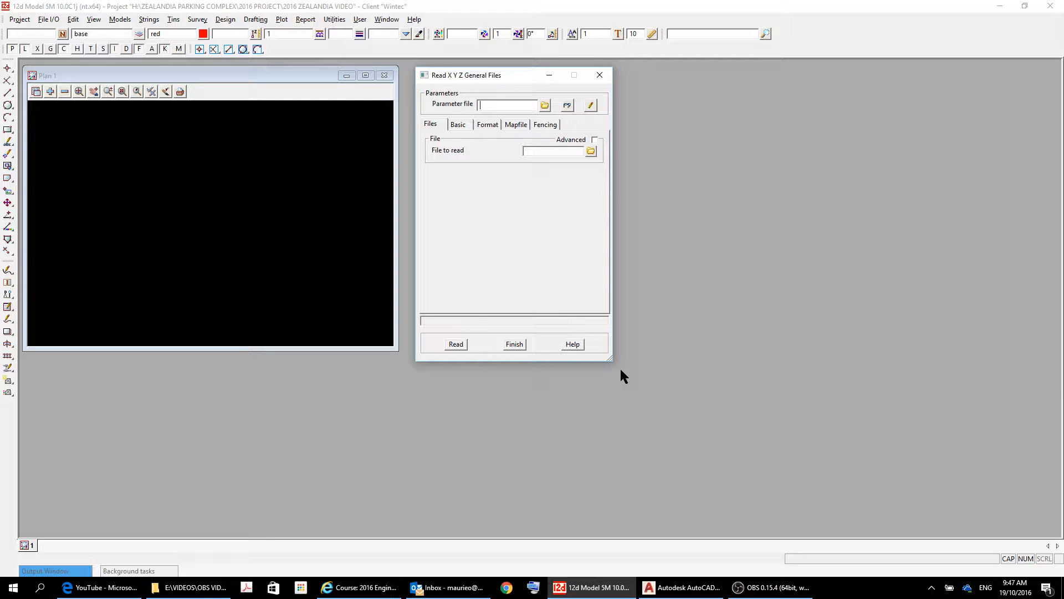
drag(611, 360, 995, 521)
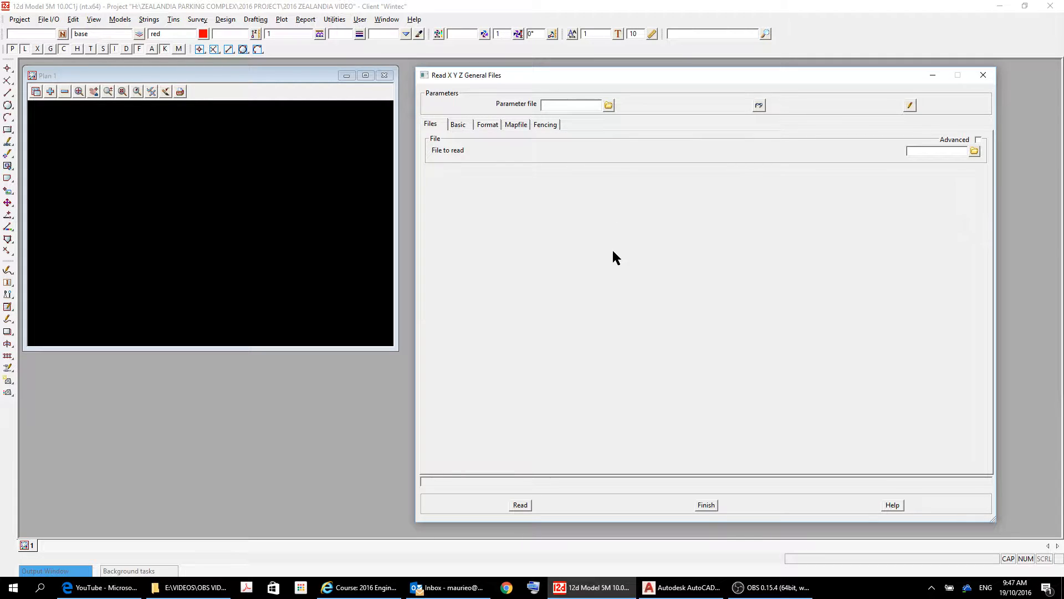
Browse to 2016 REDUCED DATA, list *.csv files, and pick 2016 TOPO DATA REDUCED VER 1.csv.
click(464, 127)
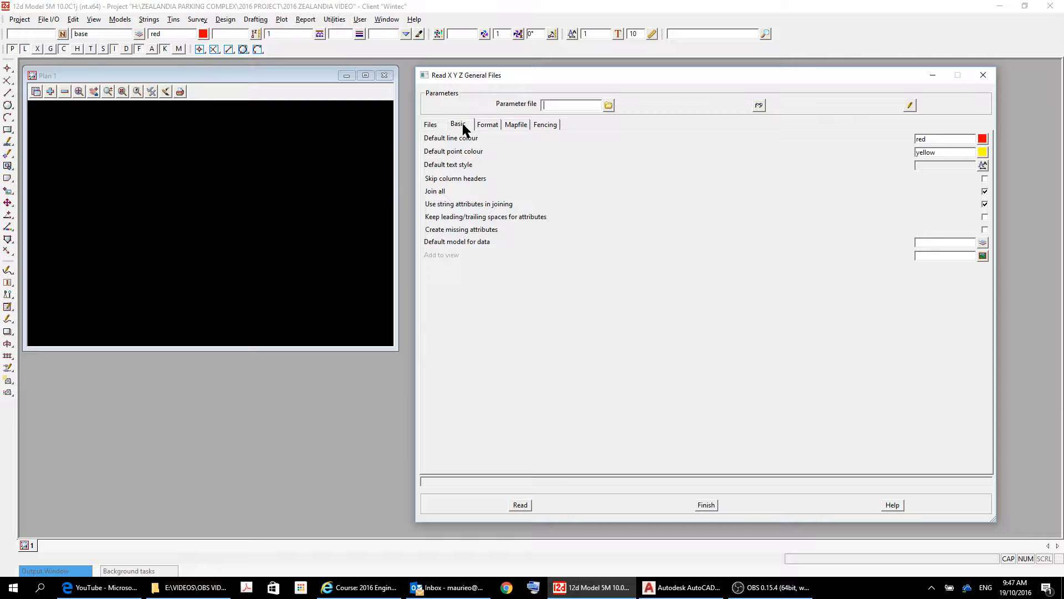
click(431, 125)
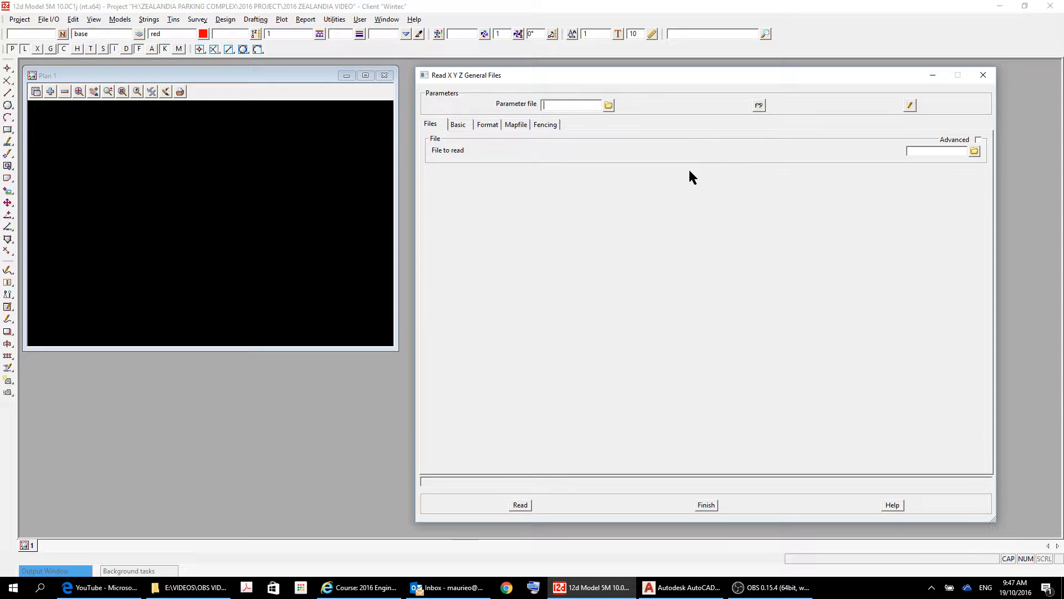
click(973, 152)
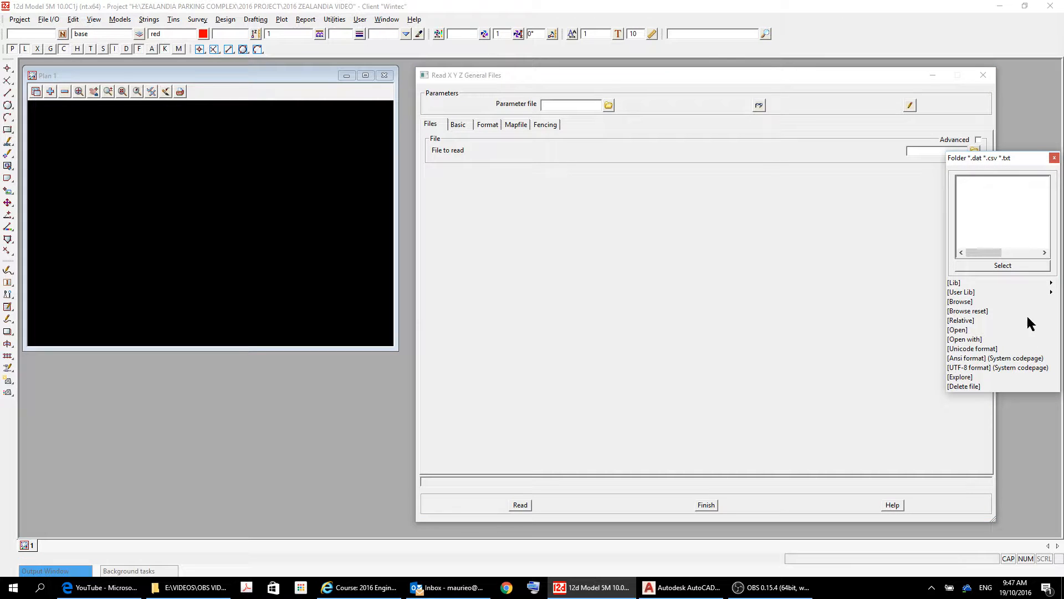
click(967, 302)
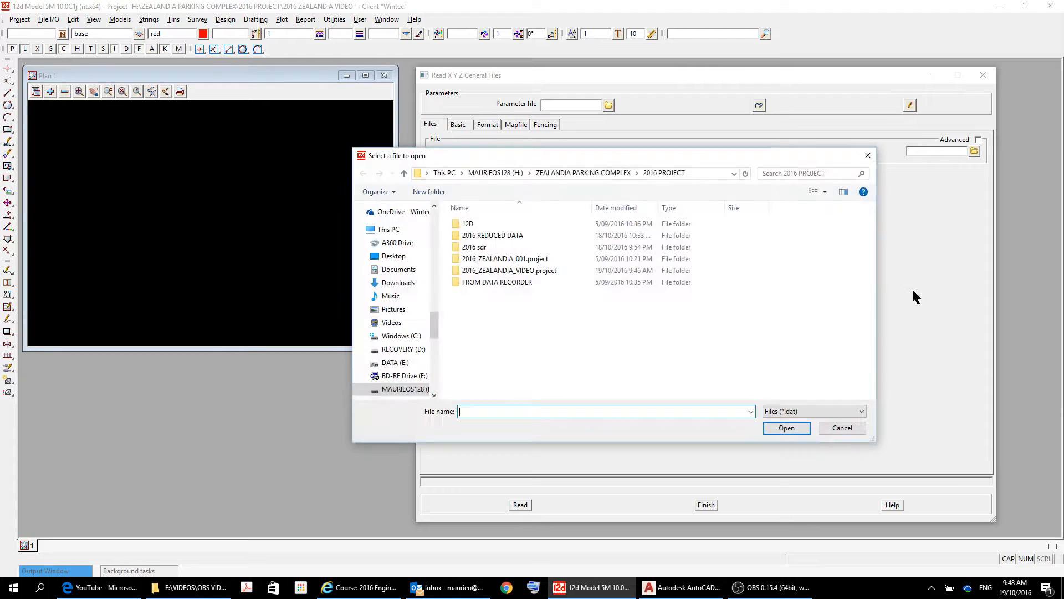
double_click(499, 235)
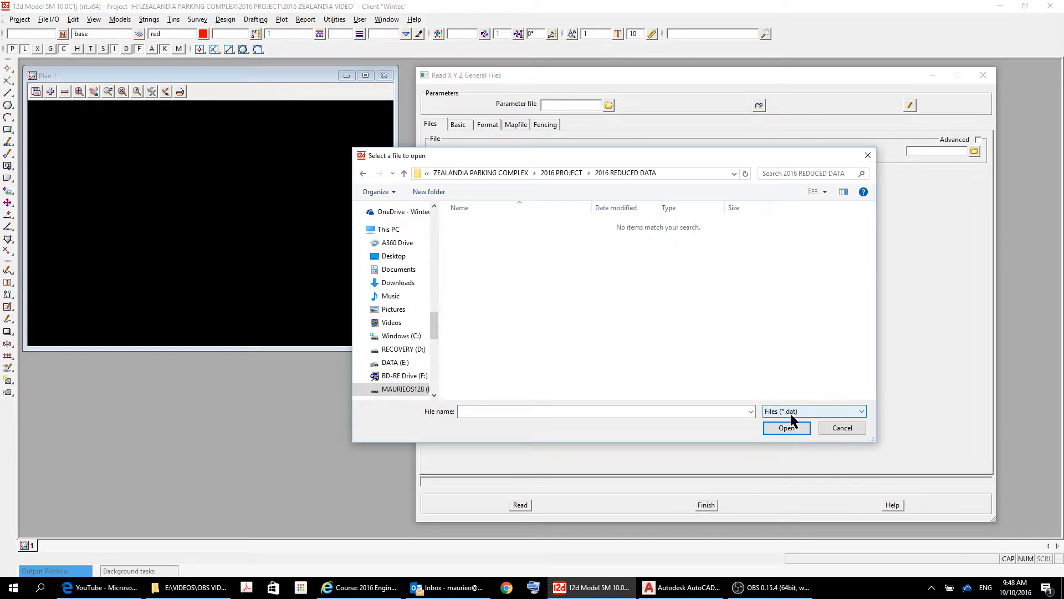
click(863, 413)
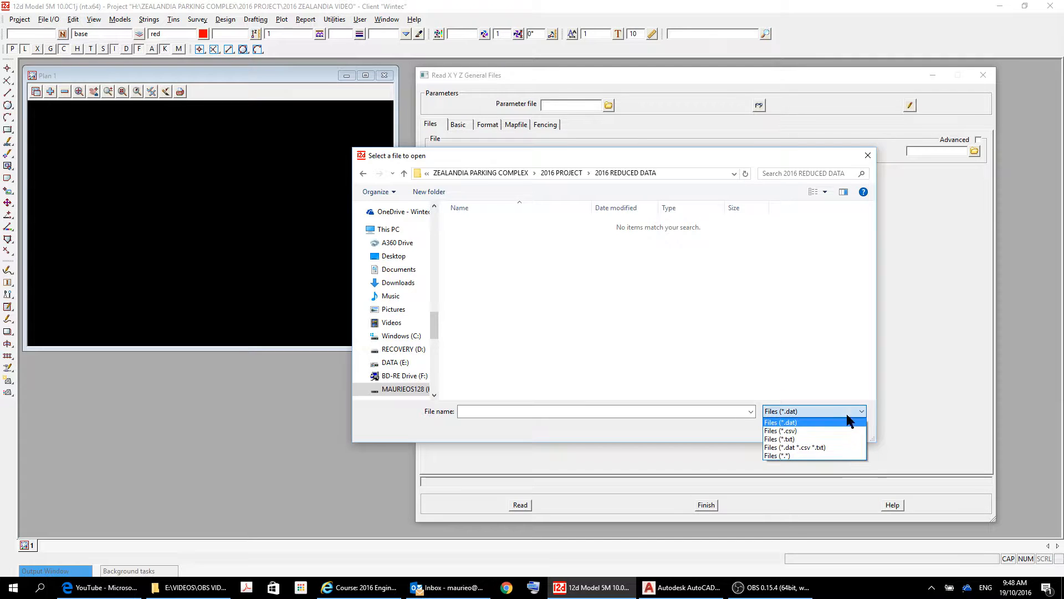
click(818, 429)
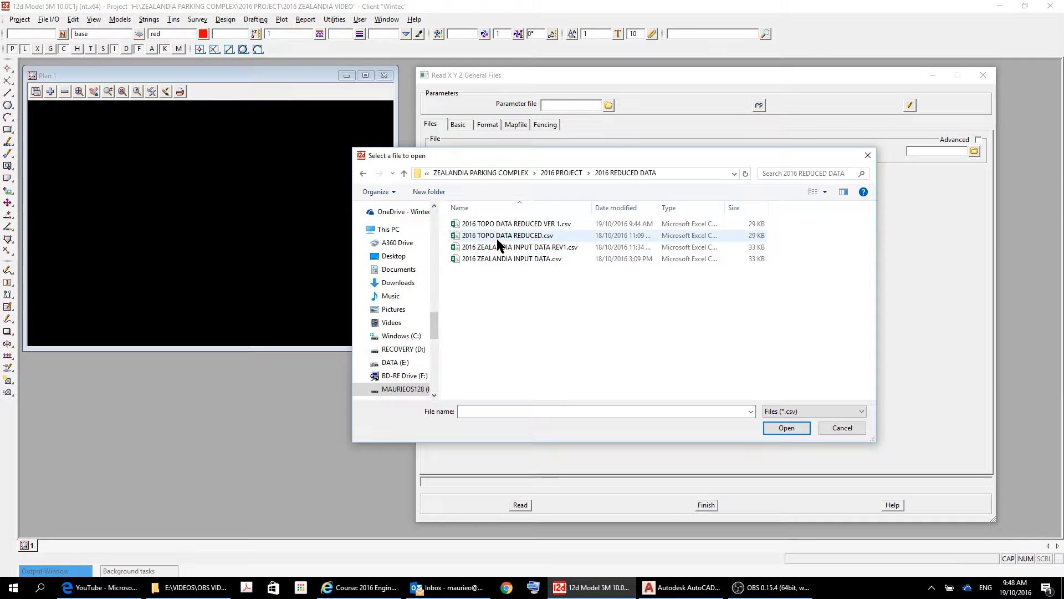
double_click(546, 224)
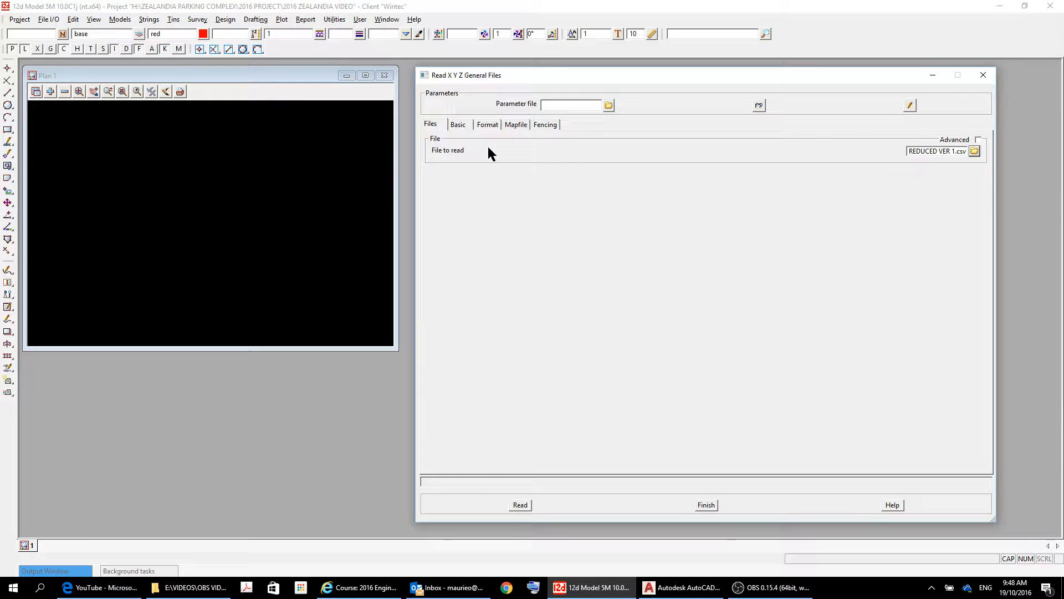
Turn on Join all, make points red, use Arial 1 centre text, and set UNKNOWN as default model.
click(462, 123)
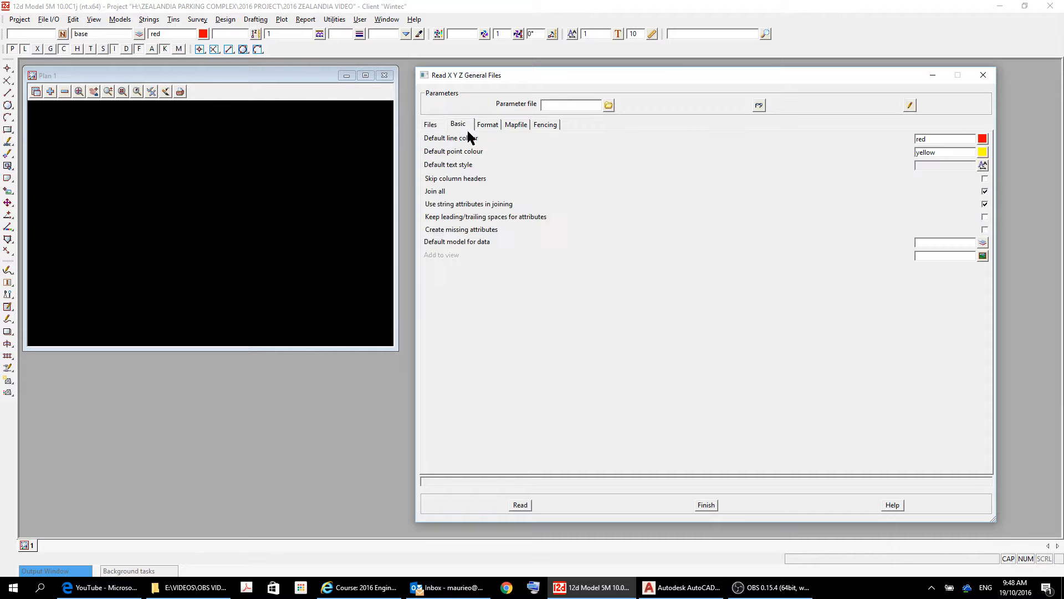
click(984, 191)
click(980, 152)
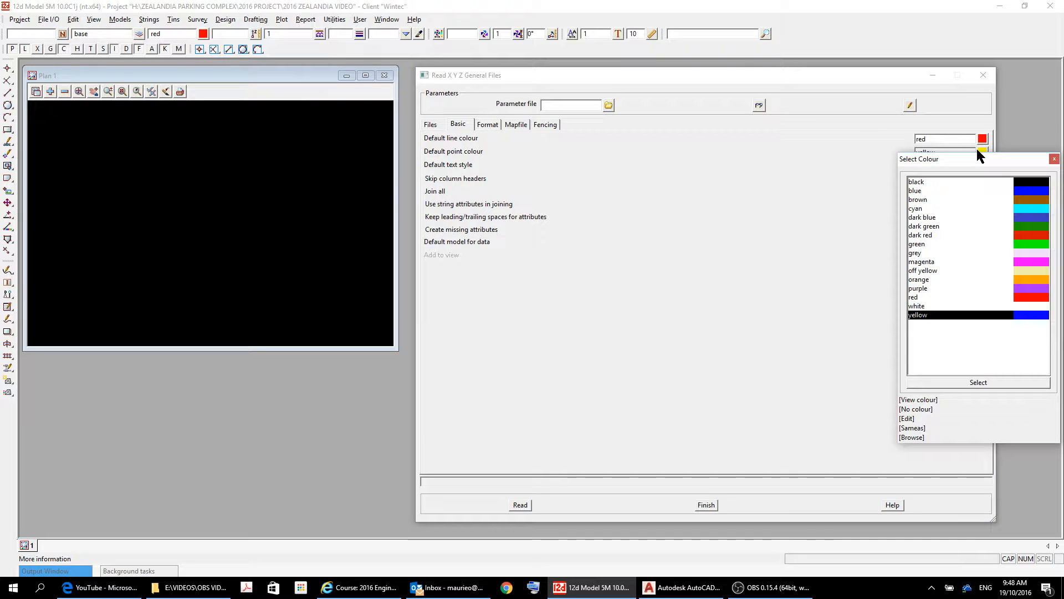
double_click(1039, 297)
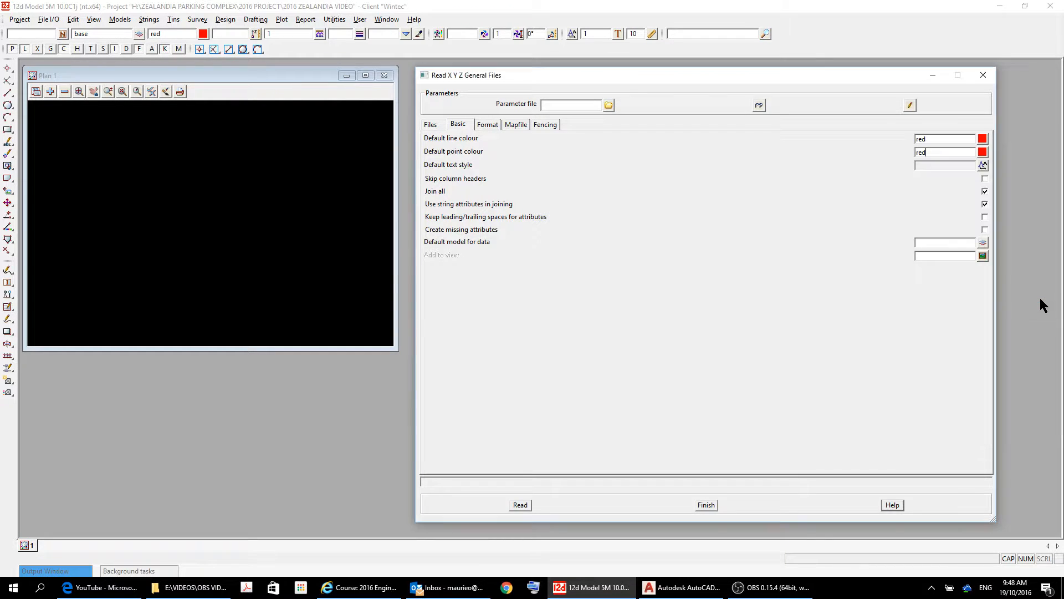
click(985, 167)
click(986, 195)
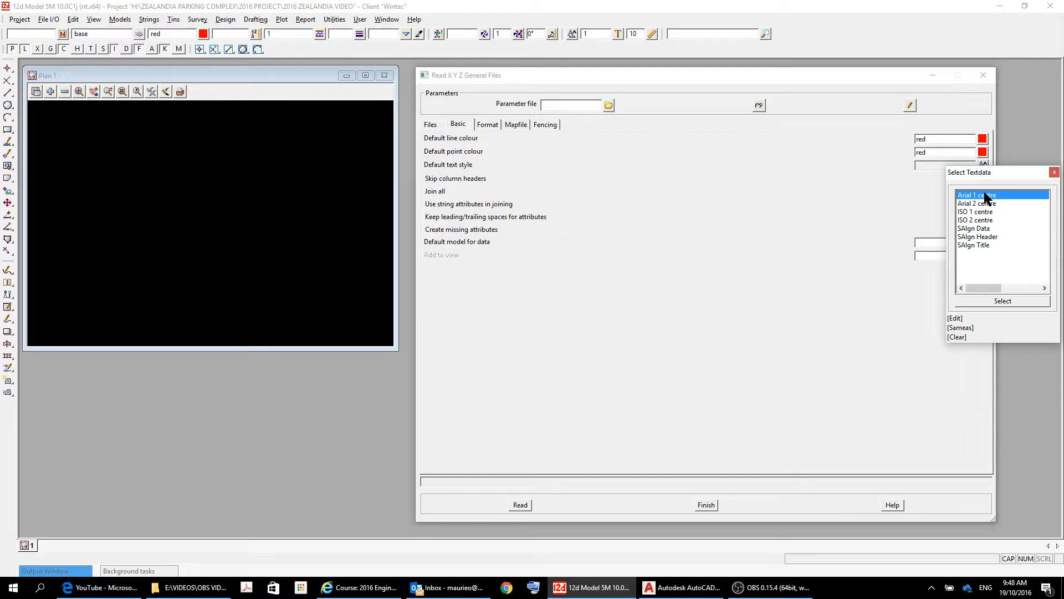
double_click(985, 195)
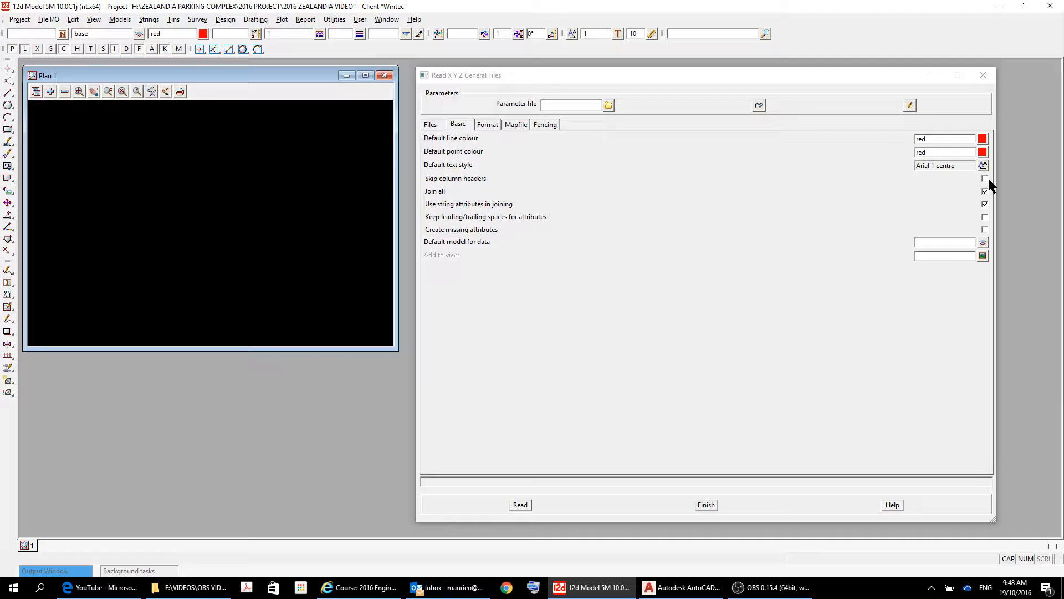
click(984, 192)
click(948, 242)
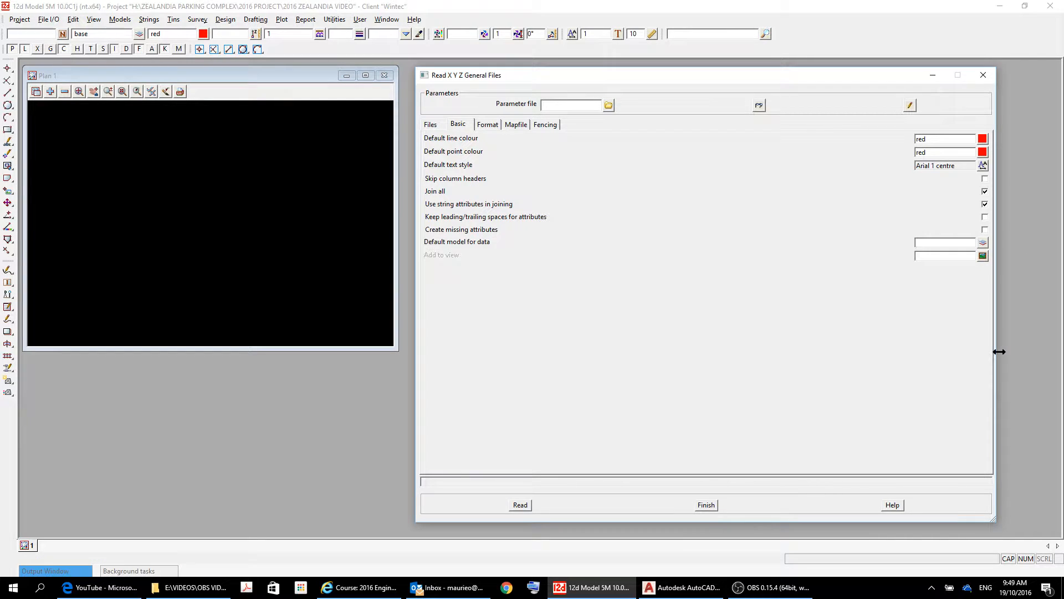
text(UNKNOWN)
On the Format tab, map point id to column 1 and y coord to column 2.
click(492, 122)
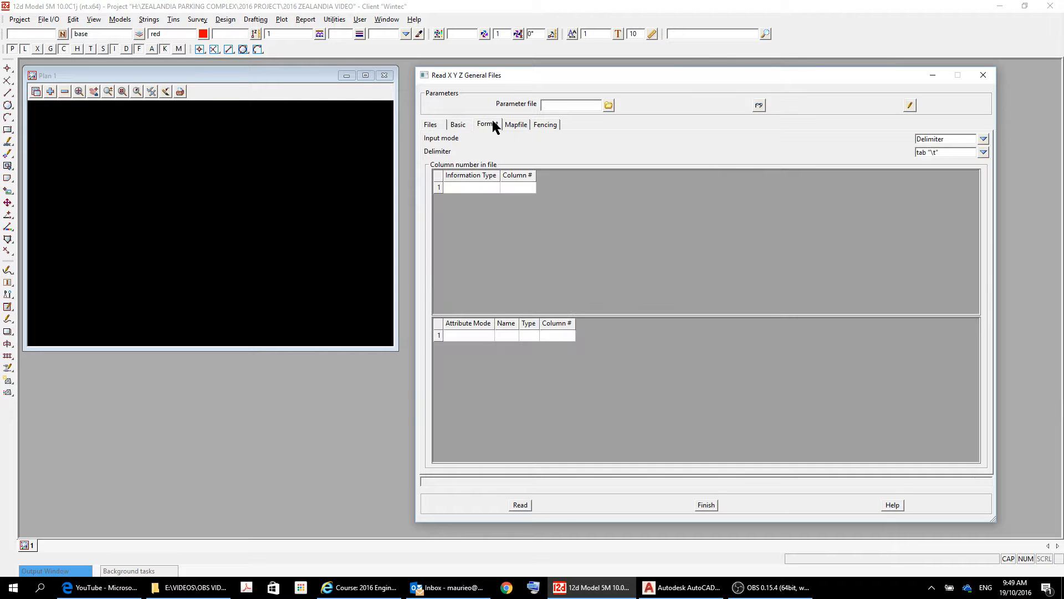
click(465, 188)
click(466, 187)
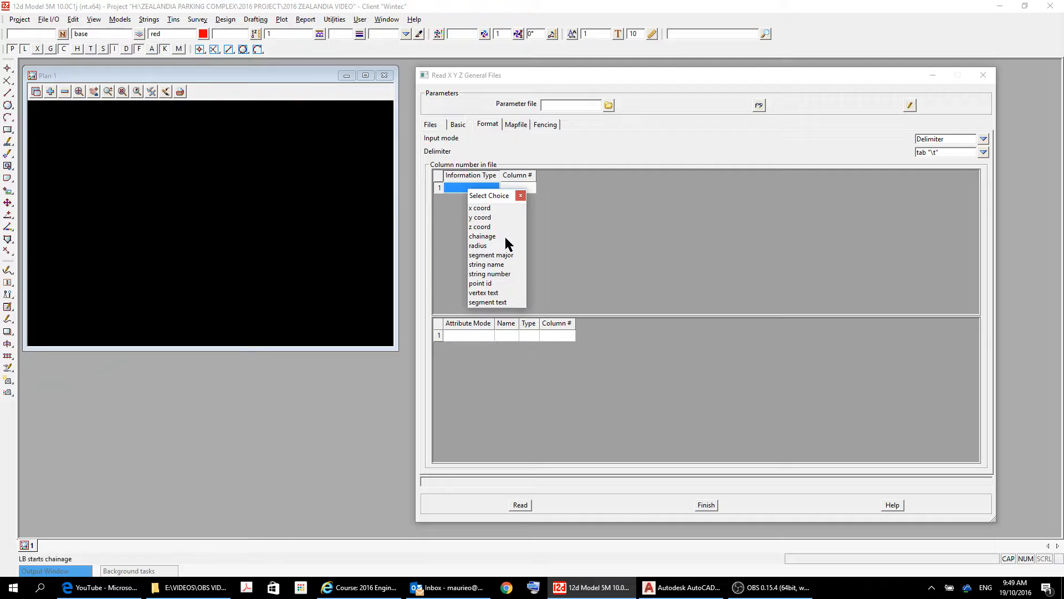
click(481, 283)
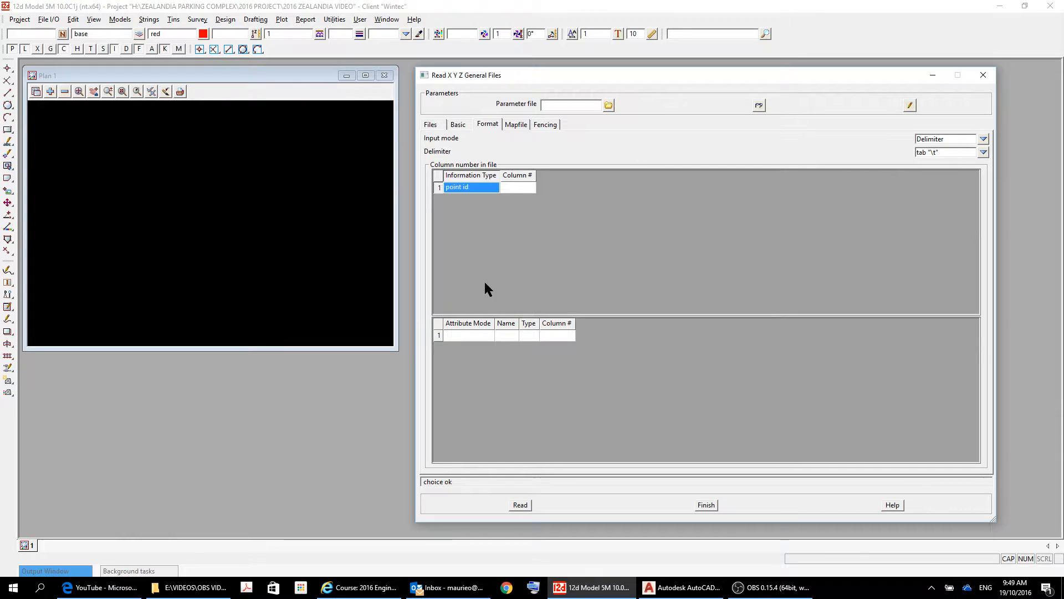
click(520, 188)
text(1)
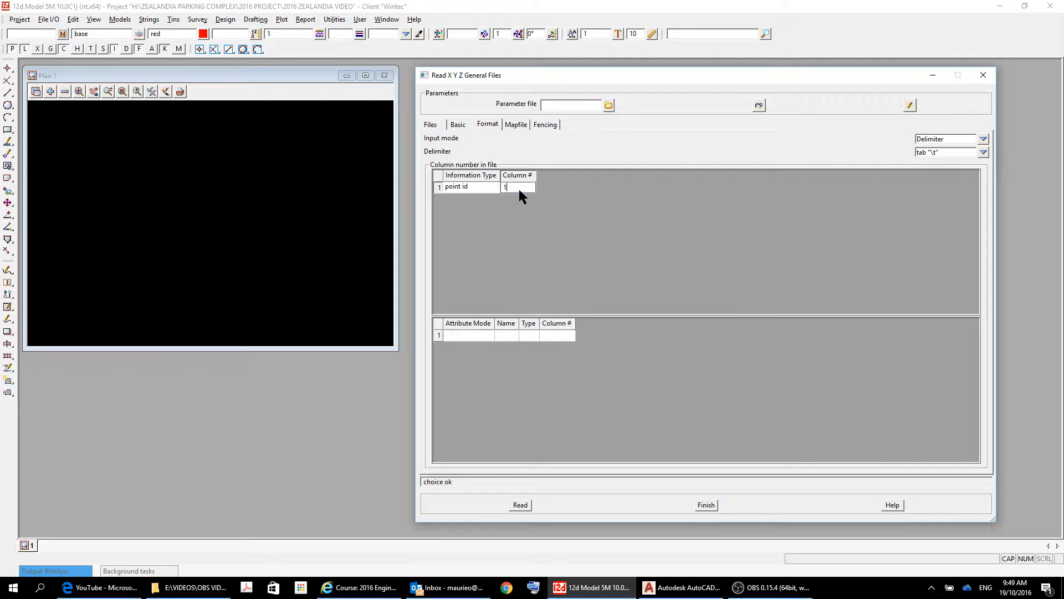
key(Tab)
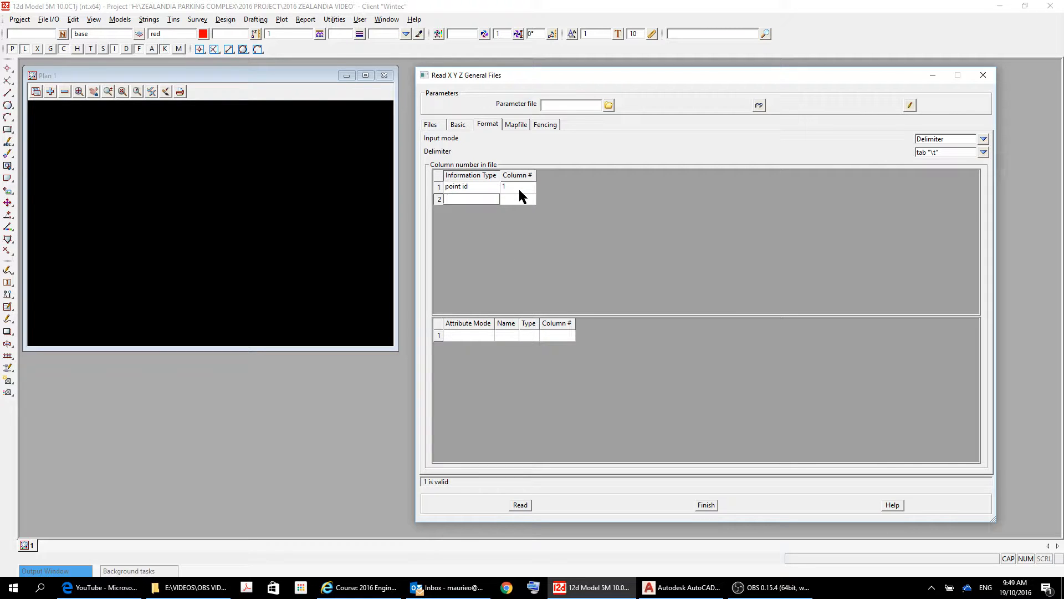
right_click(491, 204)
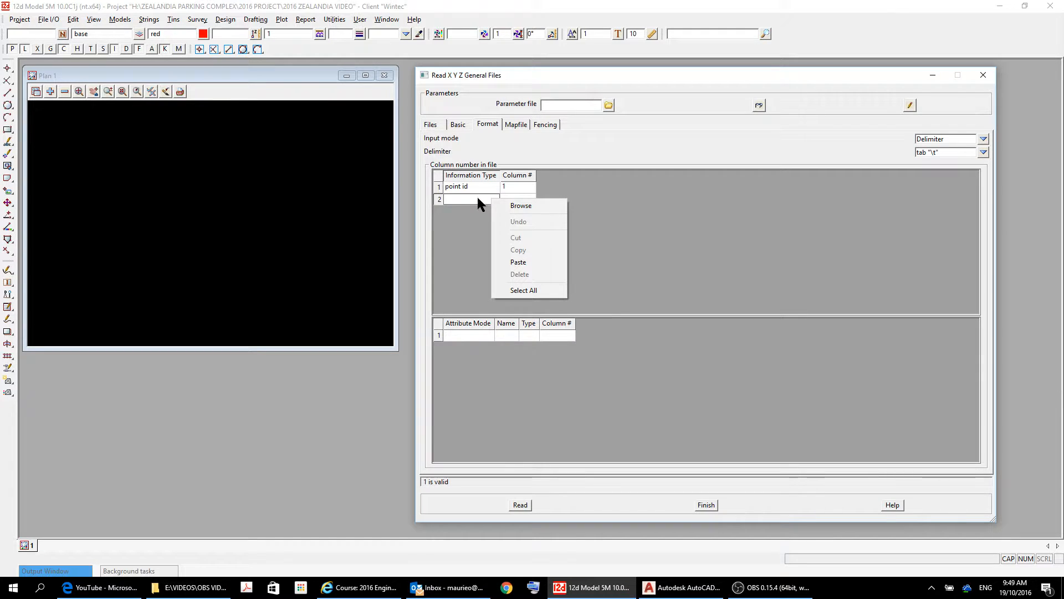
click(517, 208)
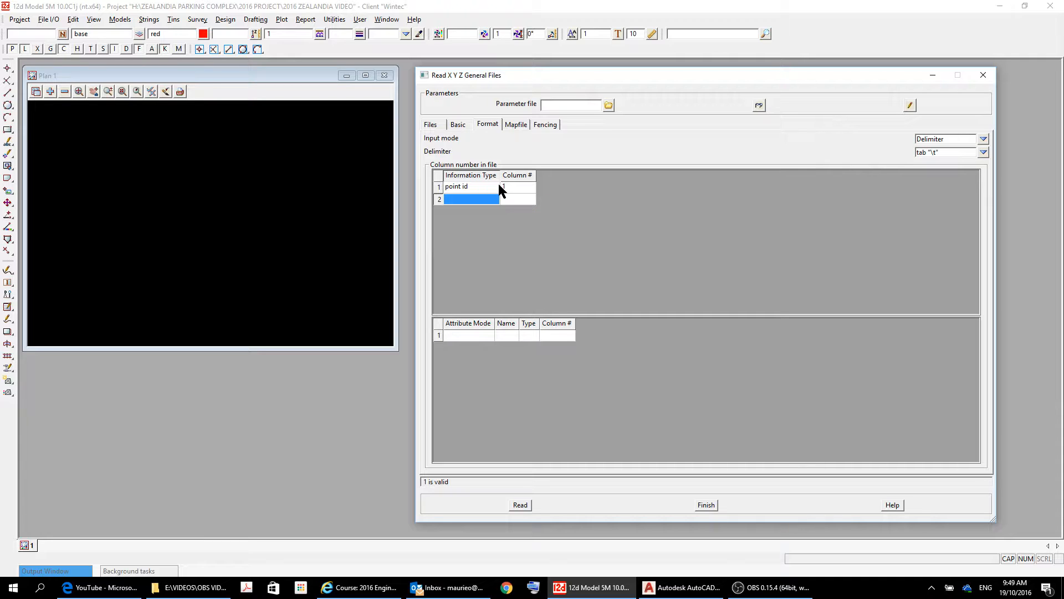
click(487, 198)
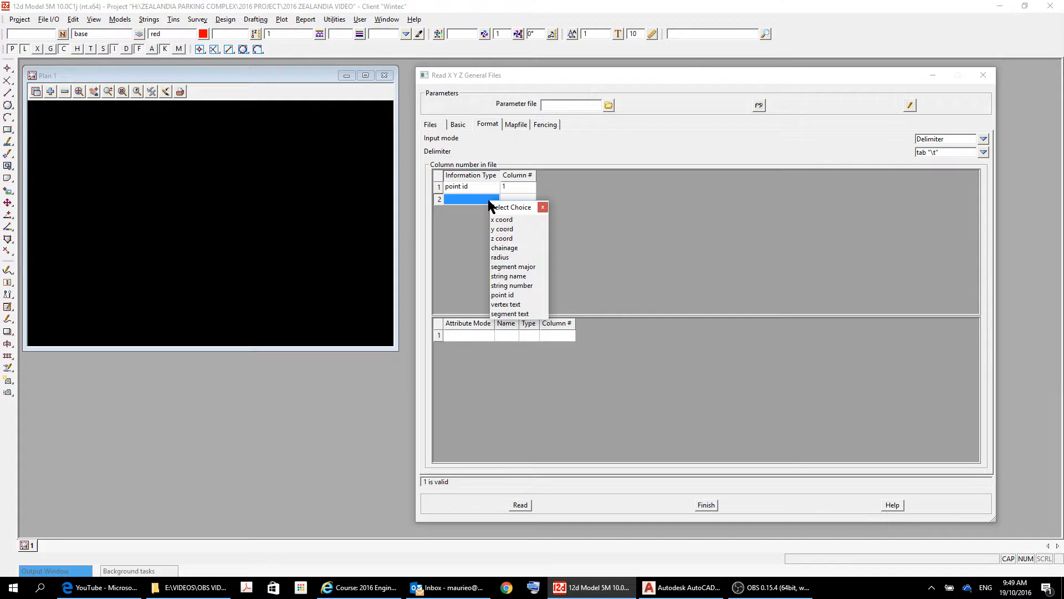
click(505, 229)
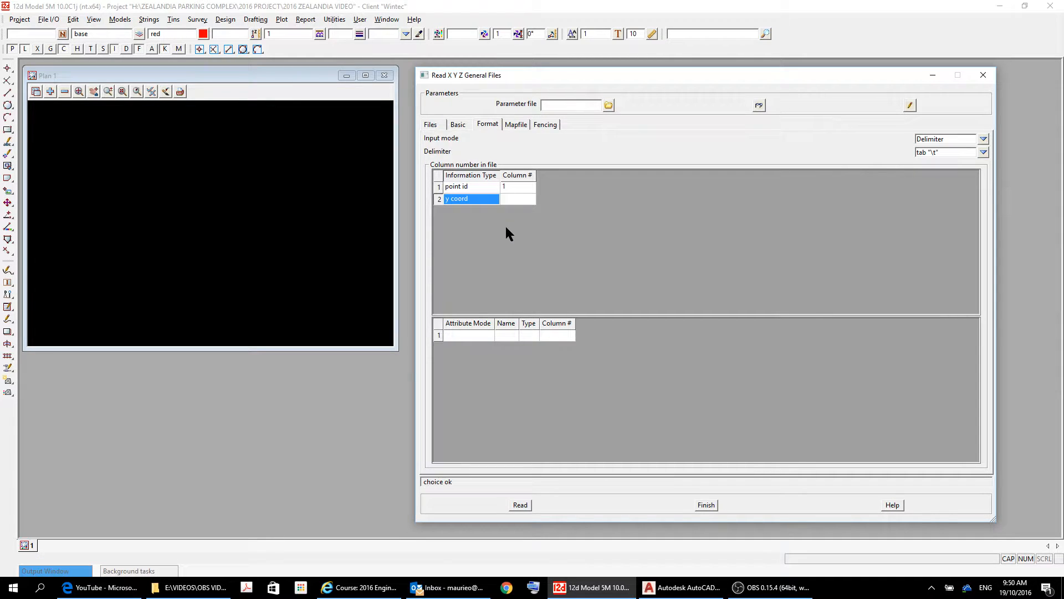
click(519, 201)
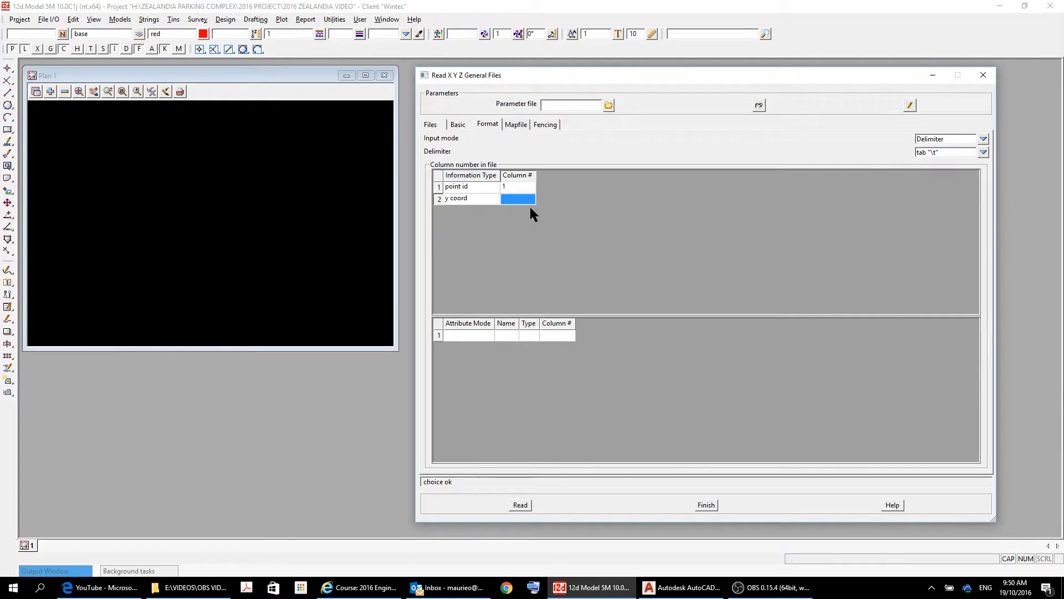
text(2)
key(Return)
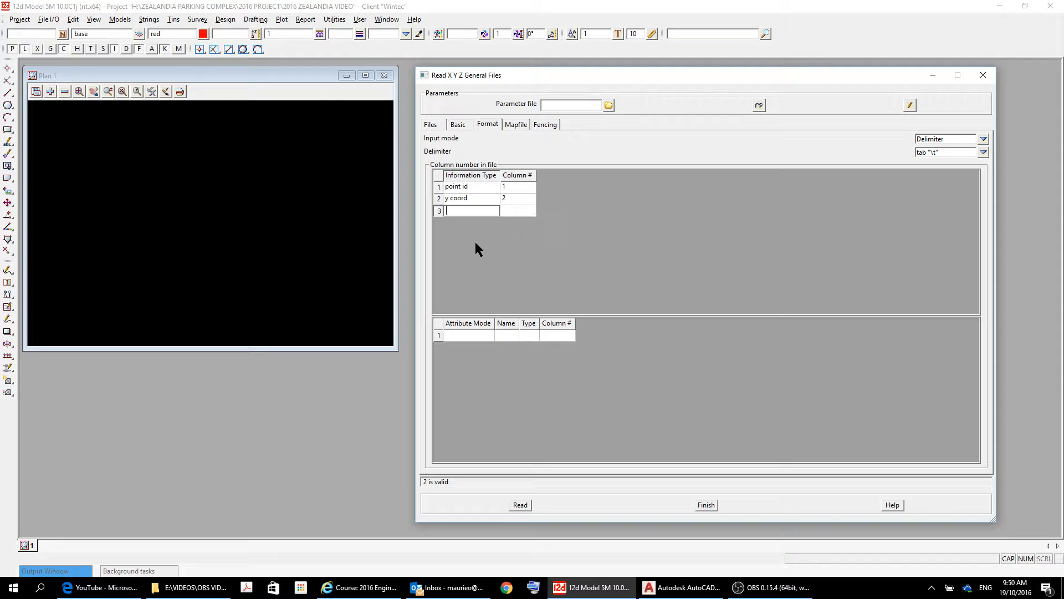
Map x coord to column 3 and z coord to column 4.
right_click(483, 211)
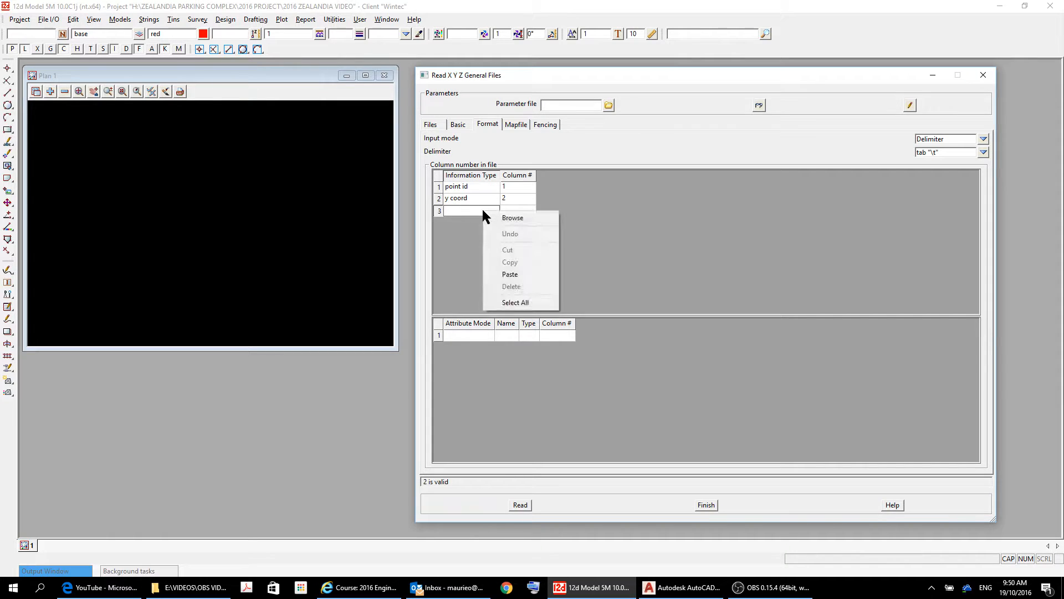
click(524, 220)
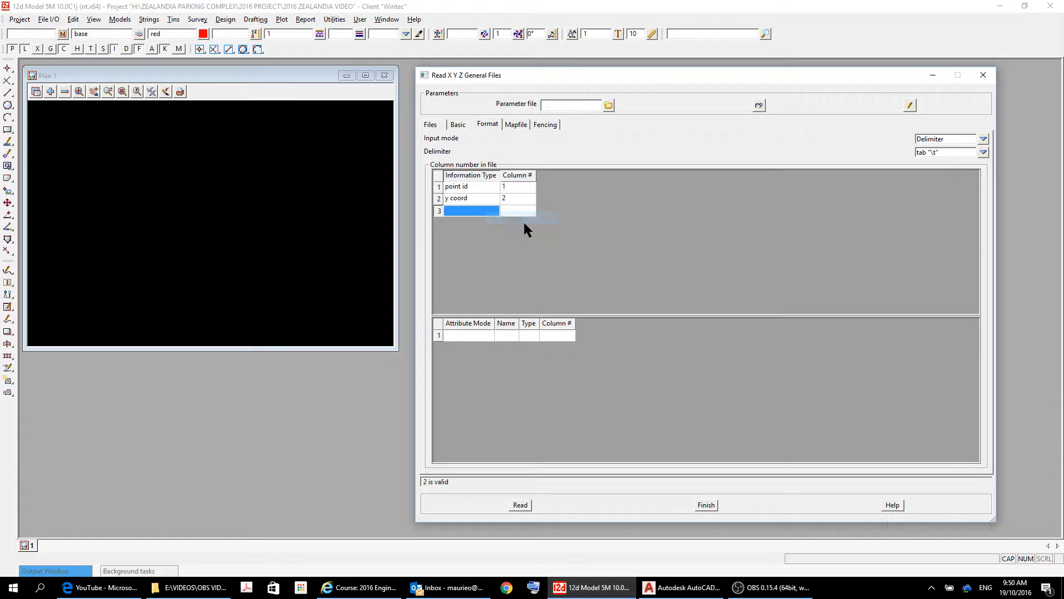
right_click(494, 212)
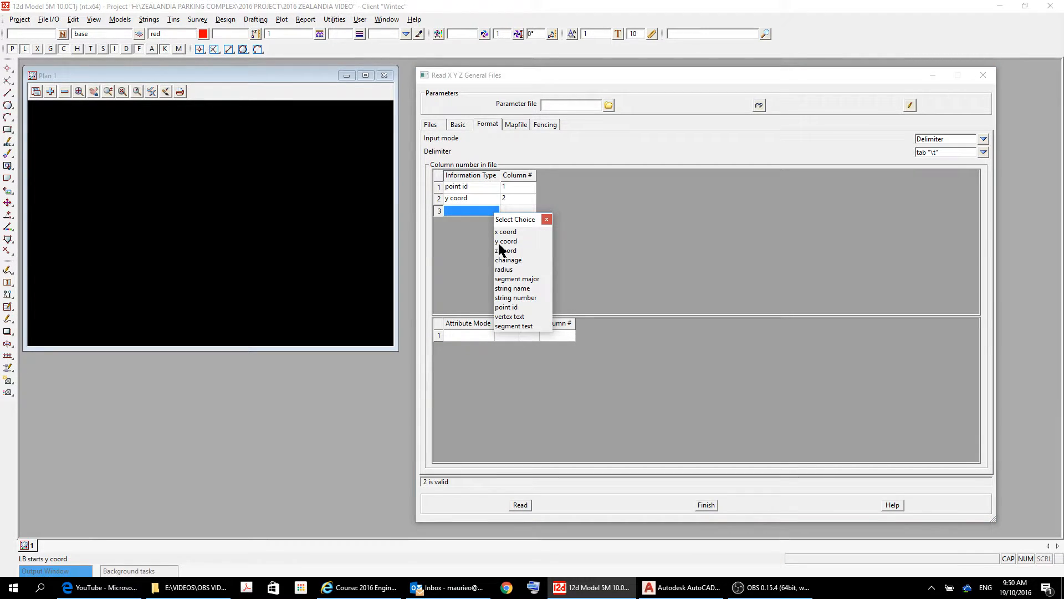
click(503, 231)
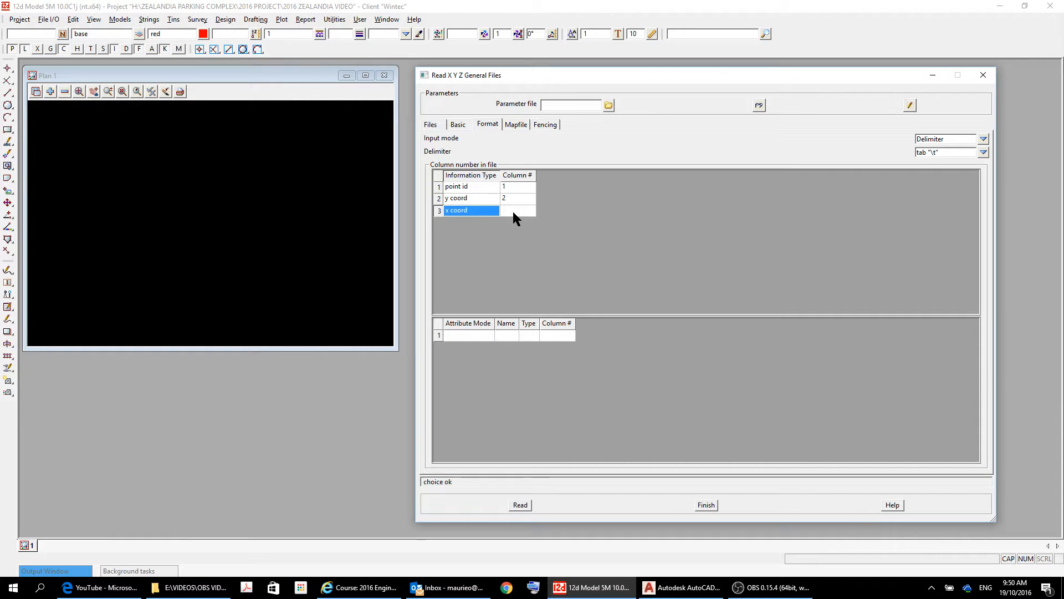
click(512, 210)
text(3)
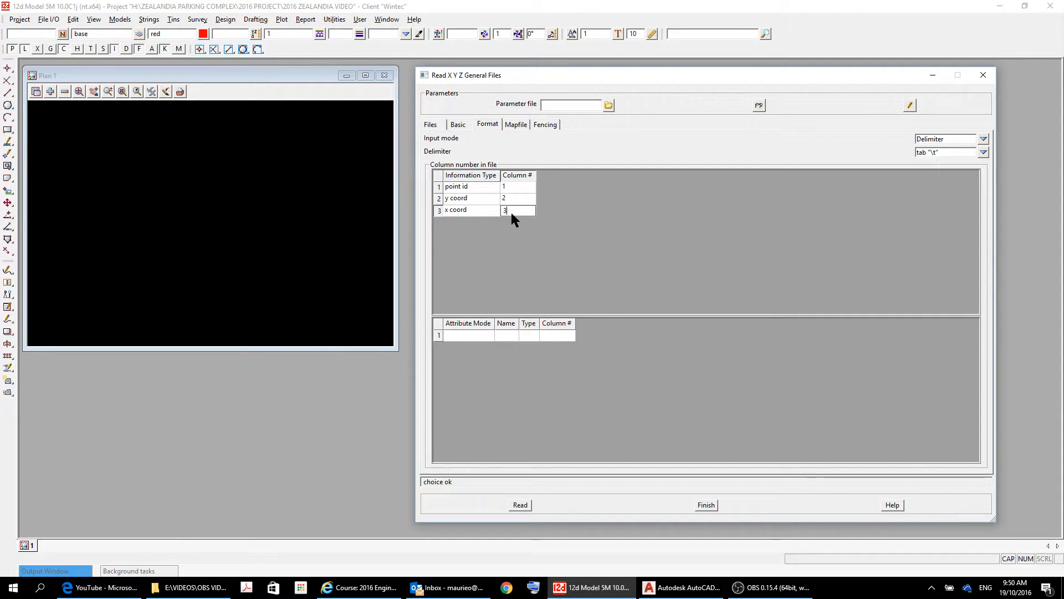
key(Return)
key(Tab)
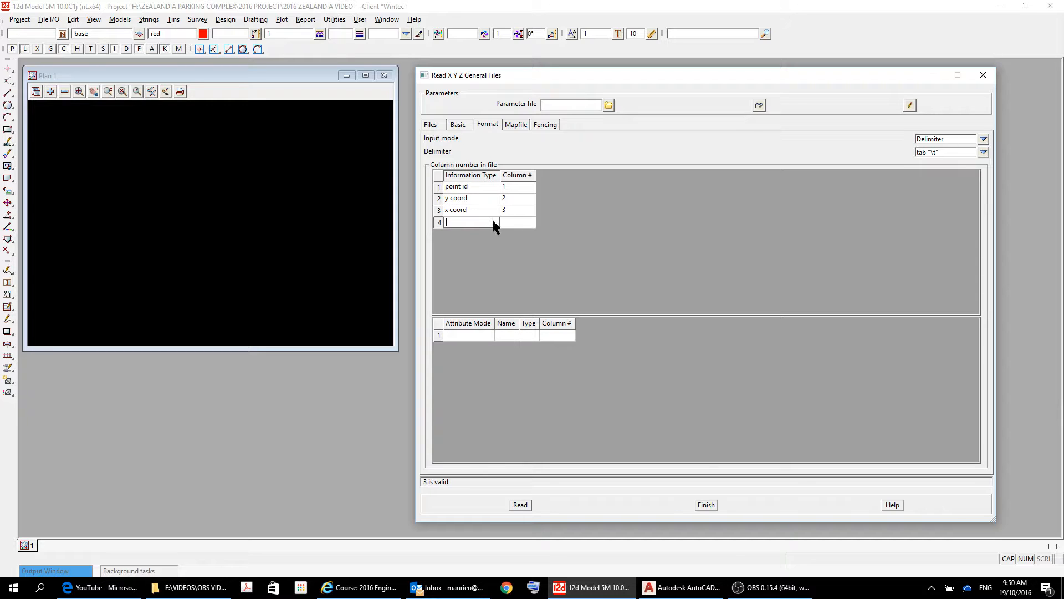
right_click(492, 219)
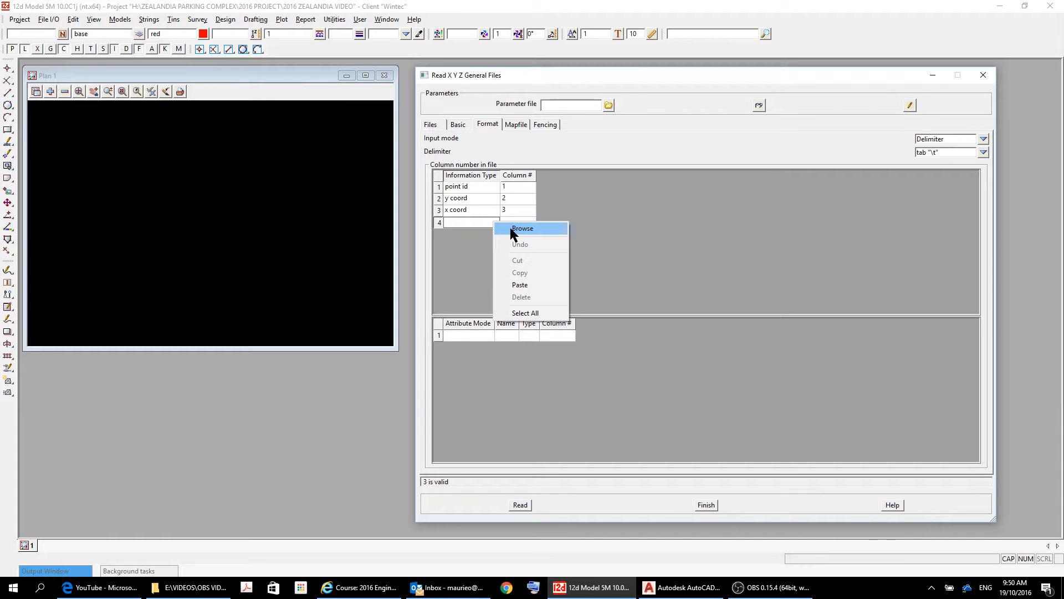
click(514, 229)
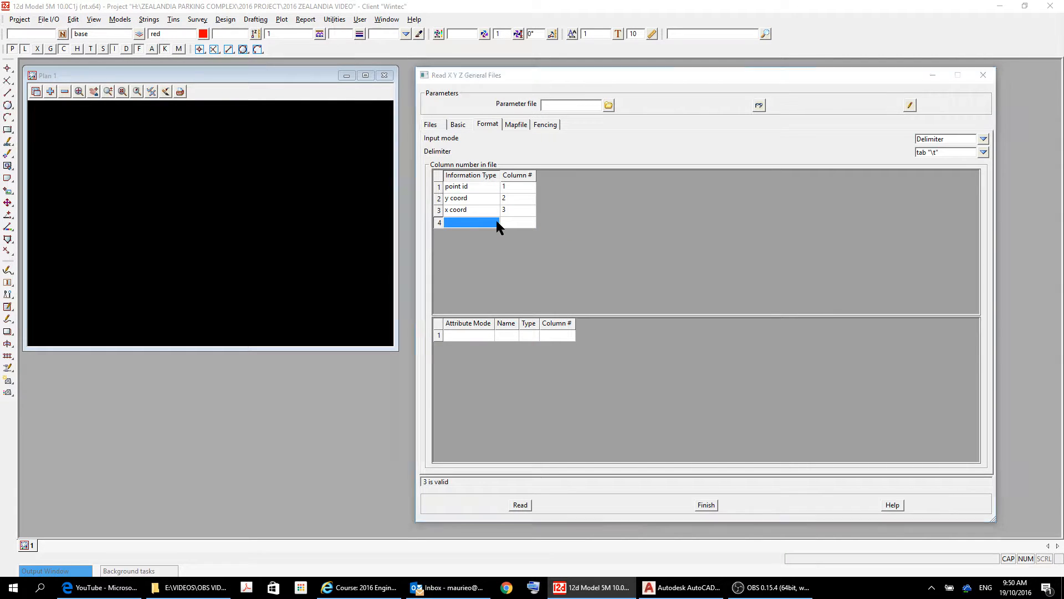
click(510, 259)
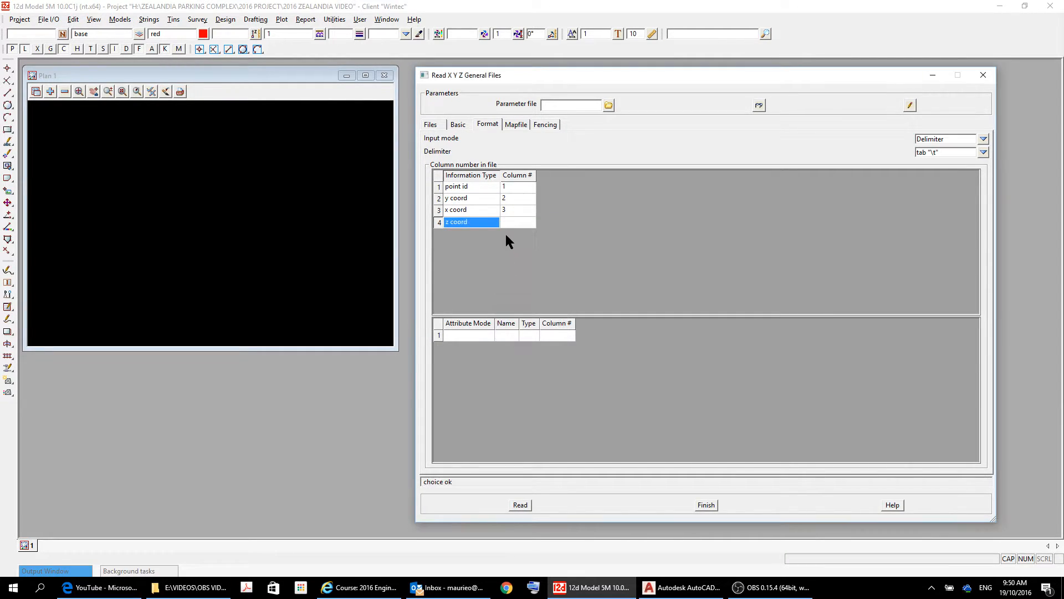
click(509, 220)
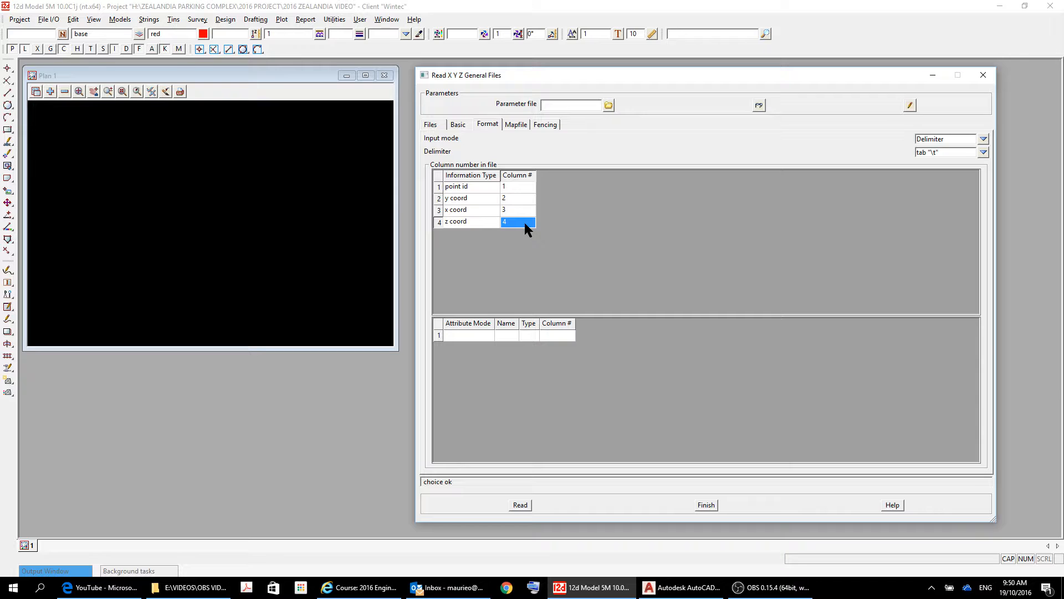
key(Return)
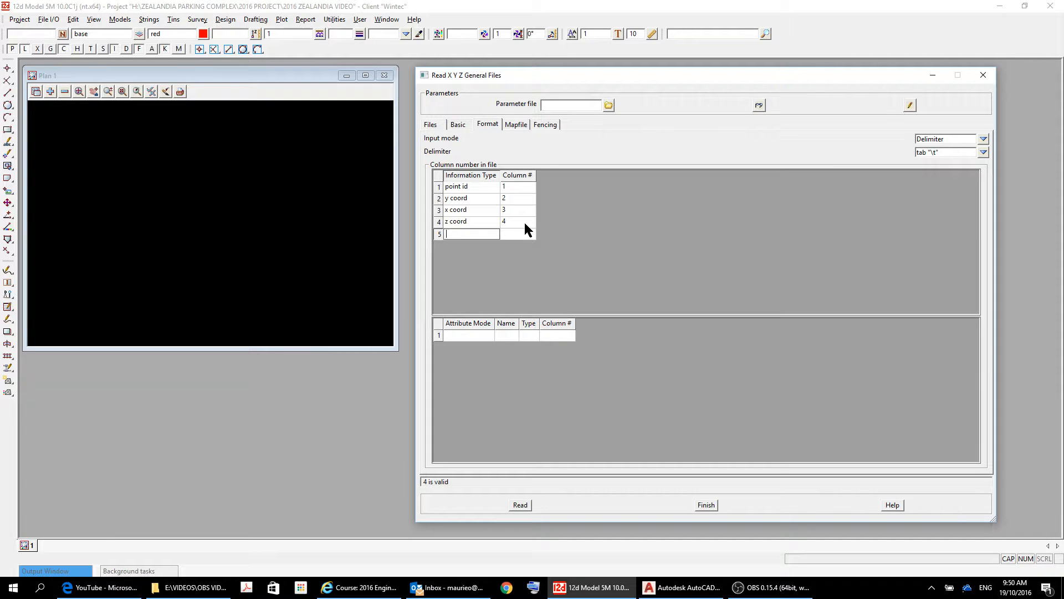
Add a fifth format row mapping string name to column 5.
right_click(471, 233)
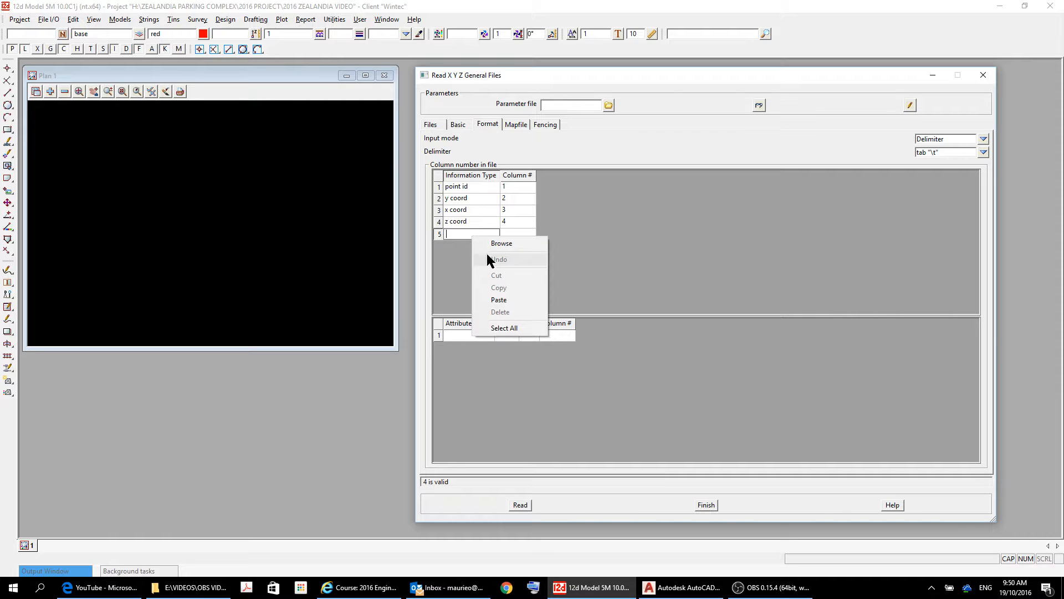
click(501, 244)
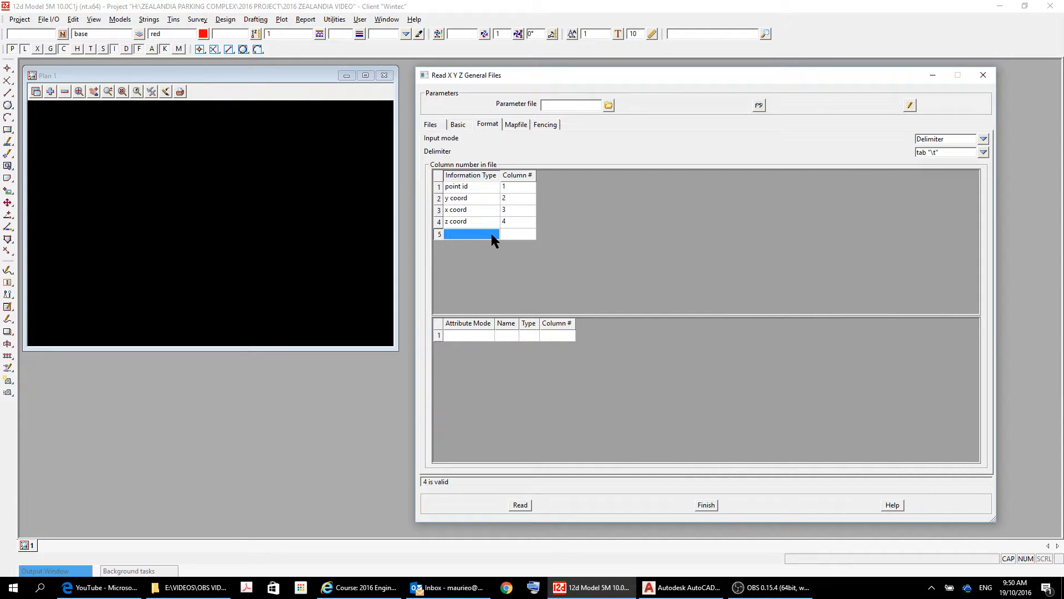
click(491, 234)
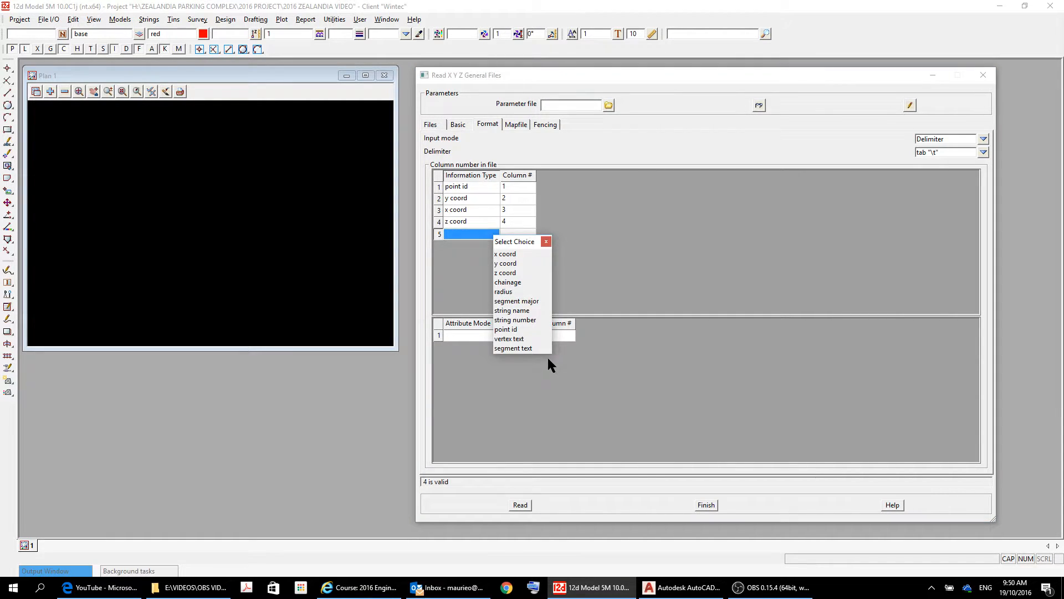
click(520, 311)
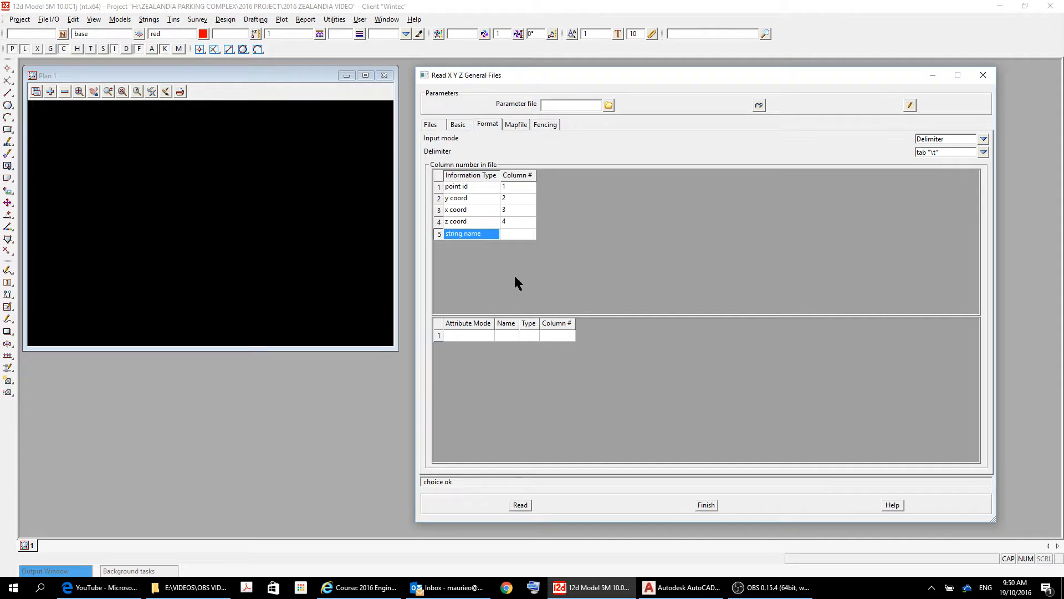
click(513, 234)
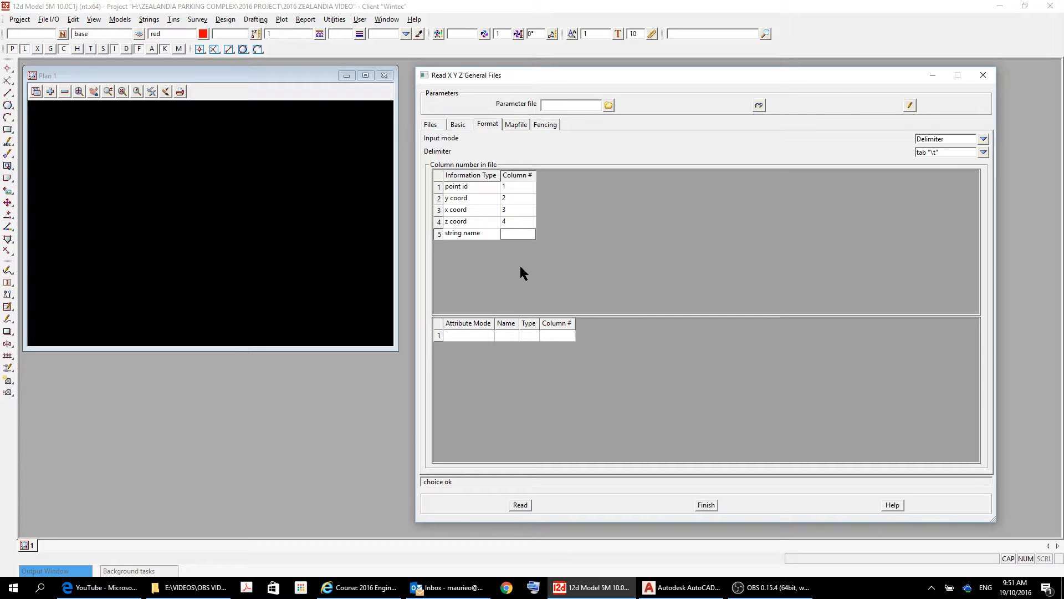
text(5)
key(Return)
Set the file delimiter to comma and check the Mapfile and Fencing settings.
click(983, 150)
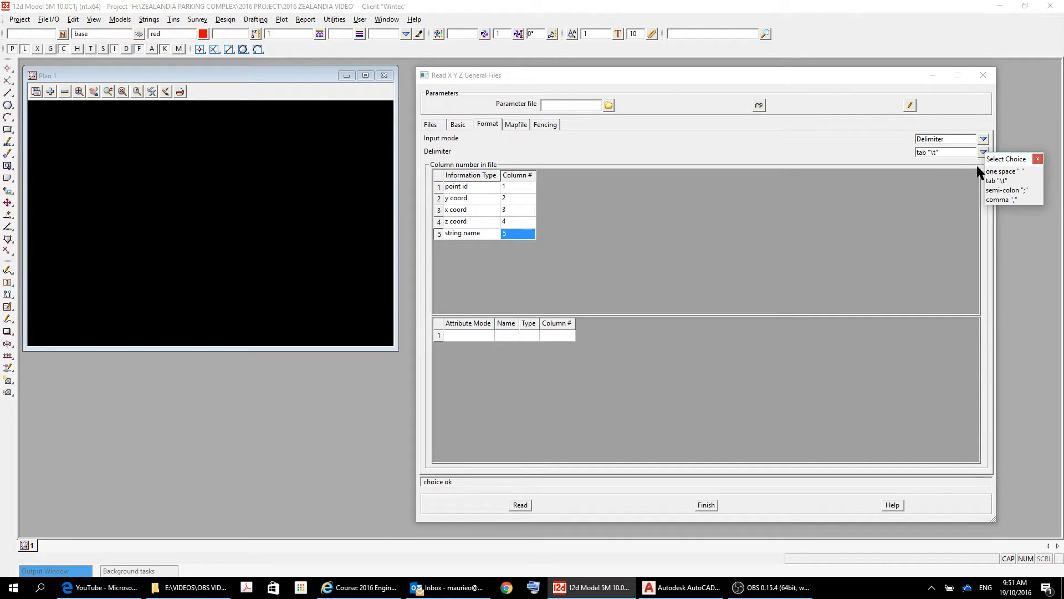
click(993, 200)
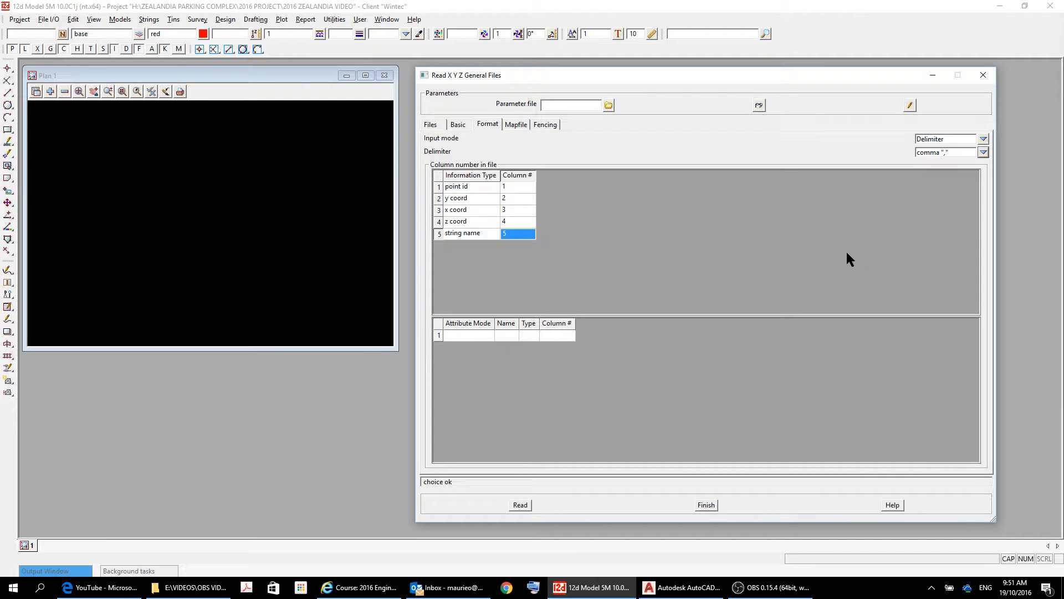
click(513, 124)
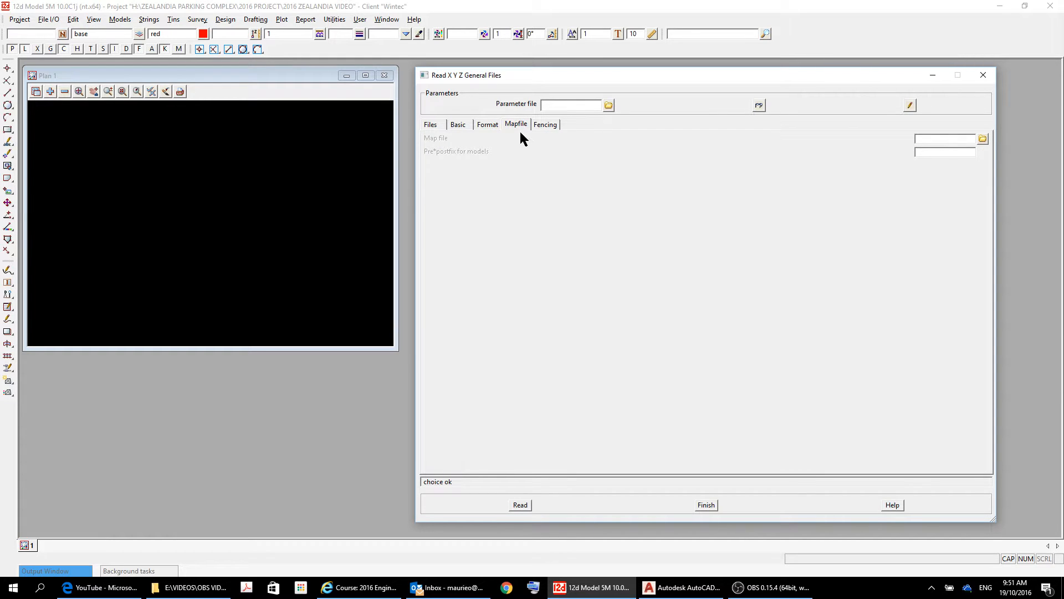
click(487, 125)
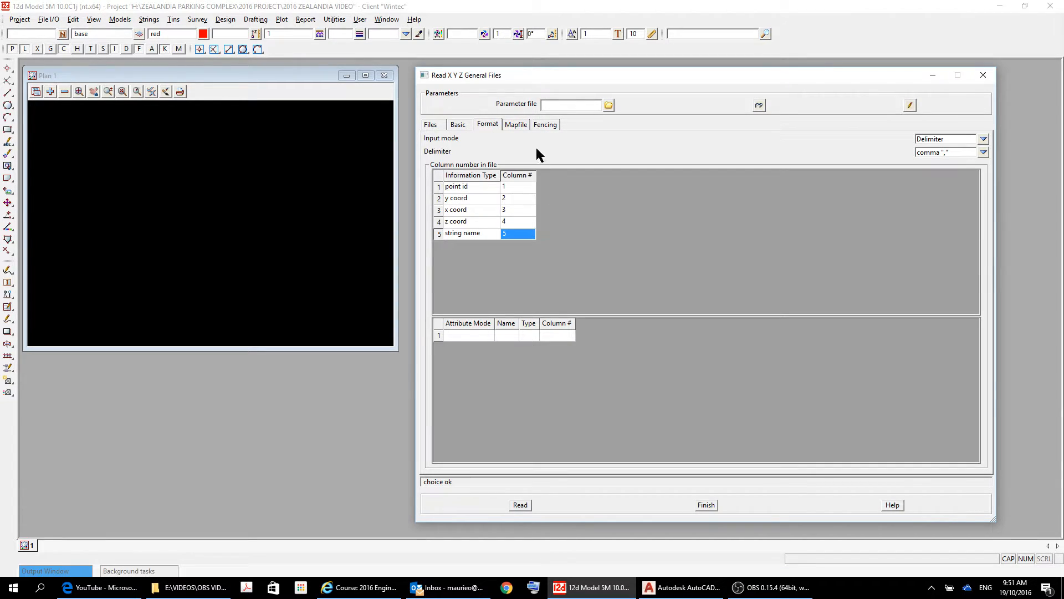
click(520, 123)
click(542, 125)
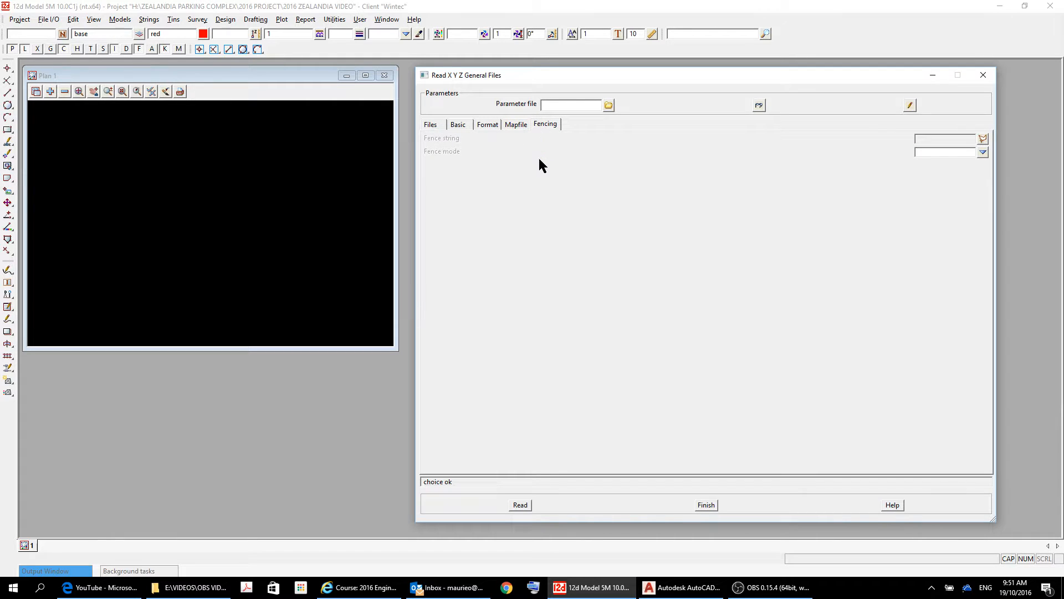
click(491, 124)
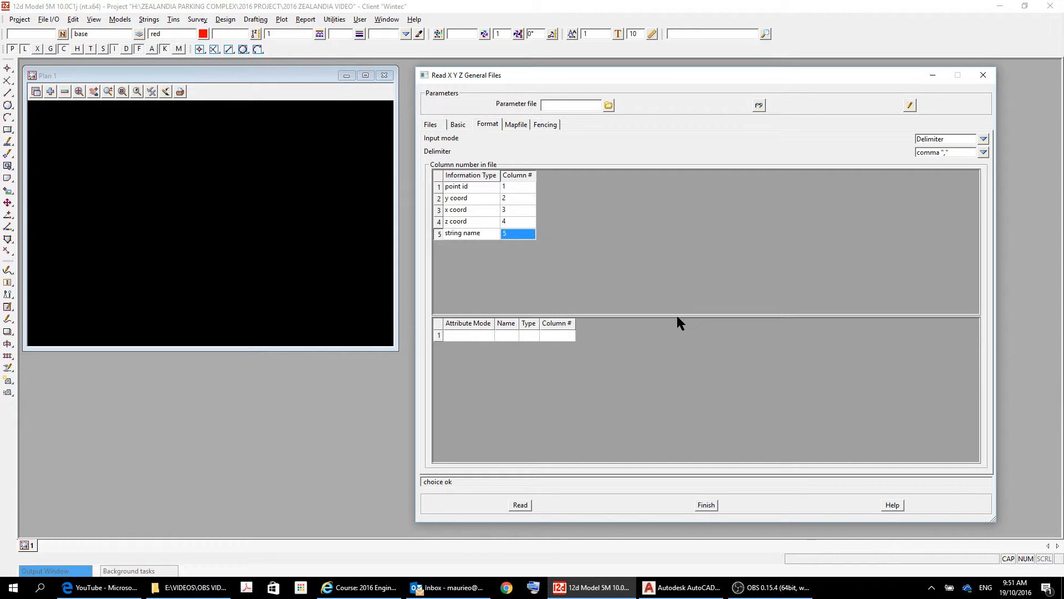
Write the current read settings to the parameter file '2016 ZEALANDIA'.
text(2016 ZEALANDIA)
click(910, 106)
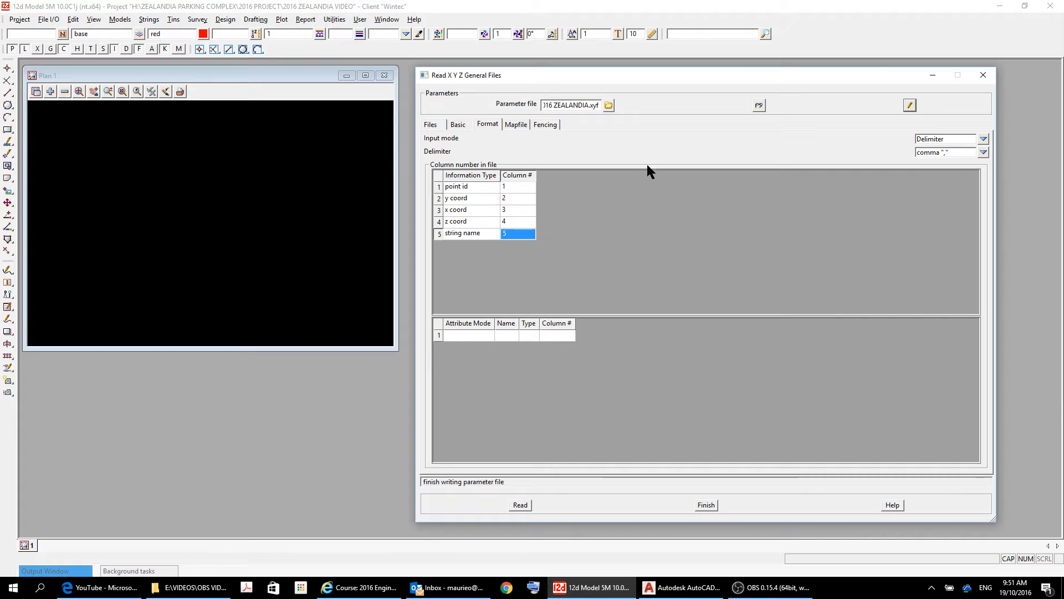
click(610, 106)
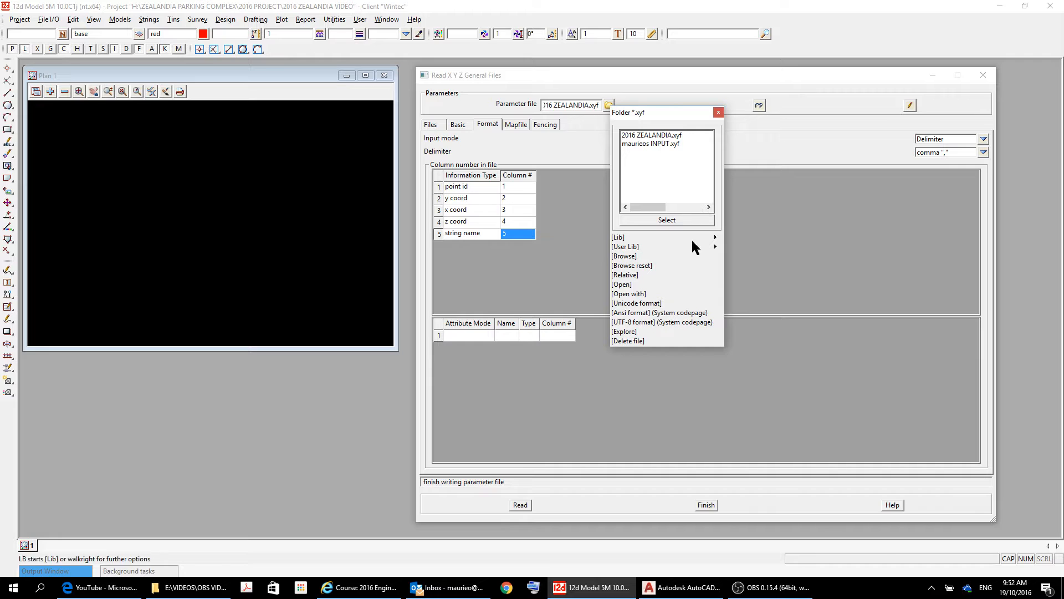
click(632, 258)
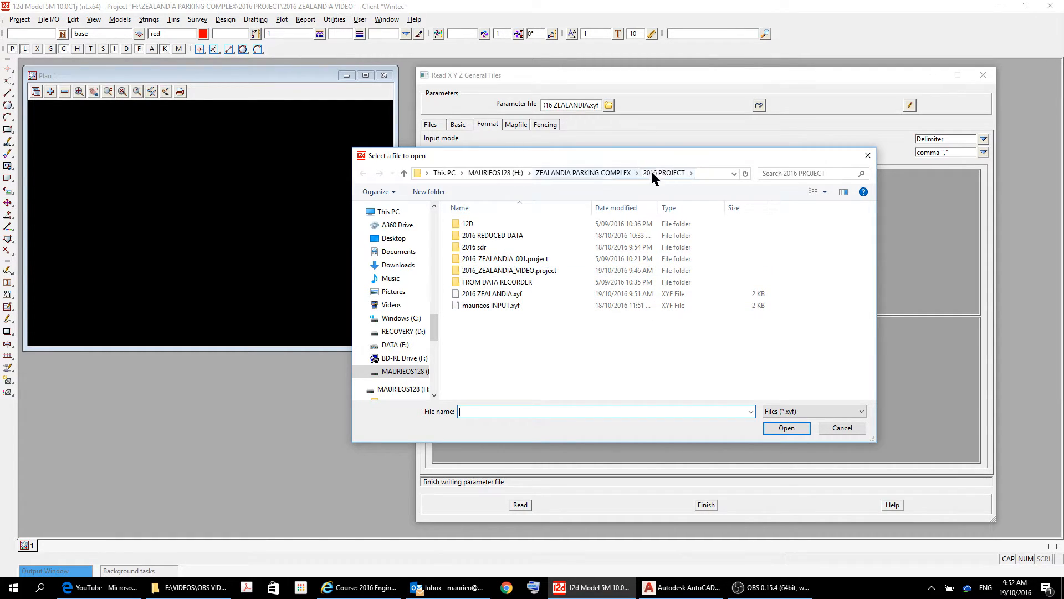
click(830, 428)
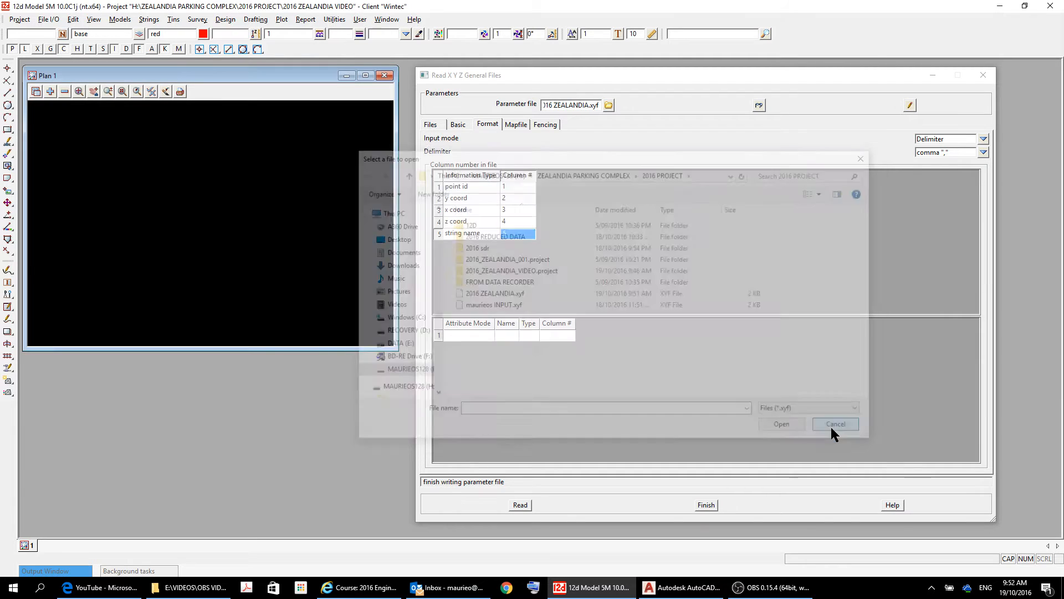
Read the survey file, move the reader window aside, and zoom around the new Plan 2 view.
click(519, 505)
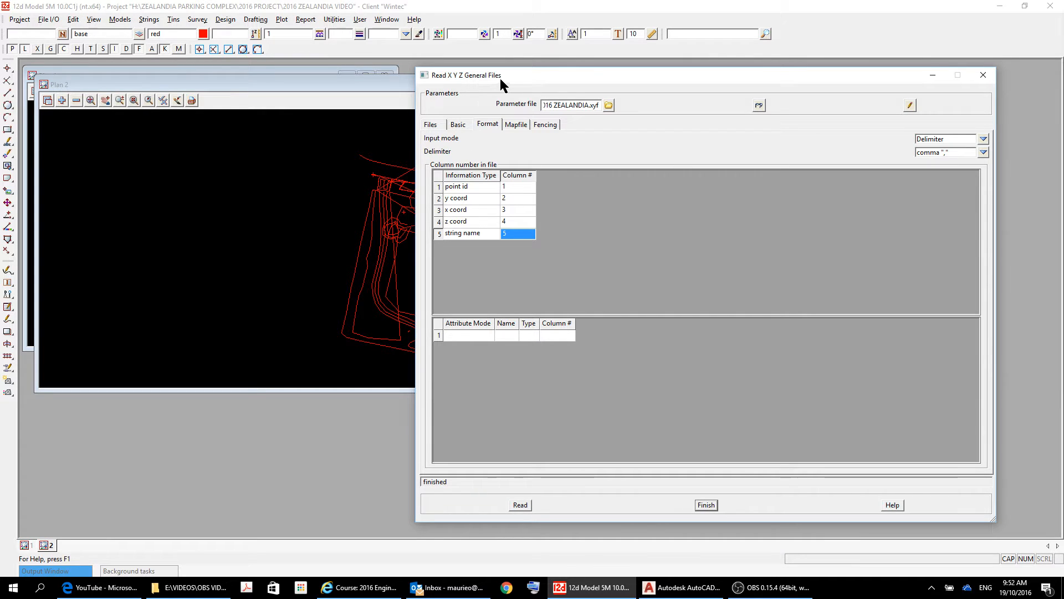
mouse_move(517, 78)
mouse_down()
mouse_move(749, 93)
mouse_move(916, 71)
mouse_move(1062, 78)
mouse_move(1058, 69)
mouse_move(944, 194)
mouse_move(283, 148)
mouse_move(365, 156)
mouse_up()
drag(696, 158, 1063, 122)
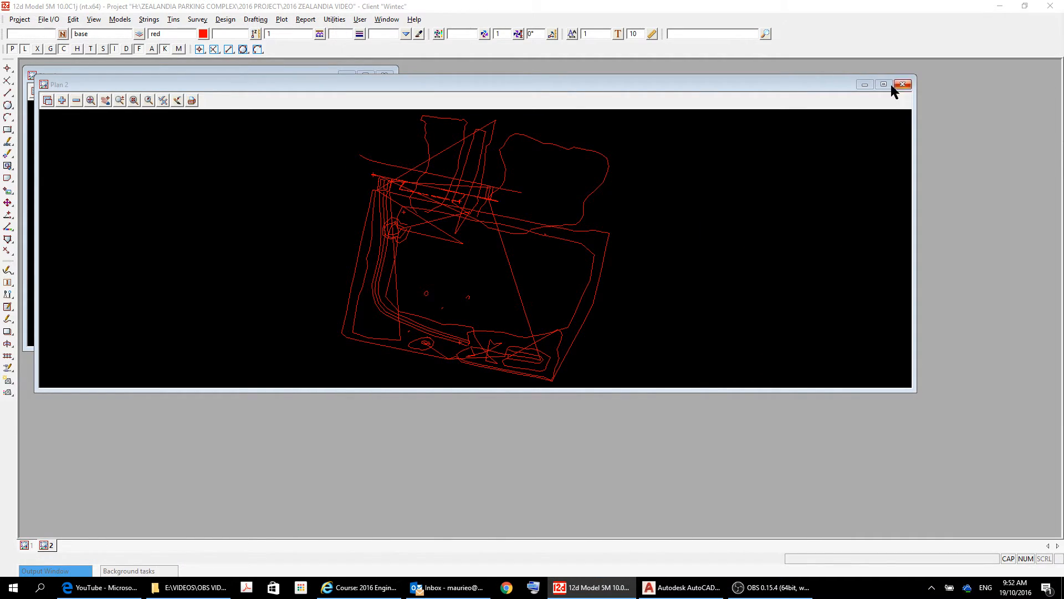
scroll(438, 219, up, 3)
scroll(444, 220, down, 2)
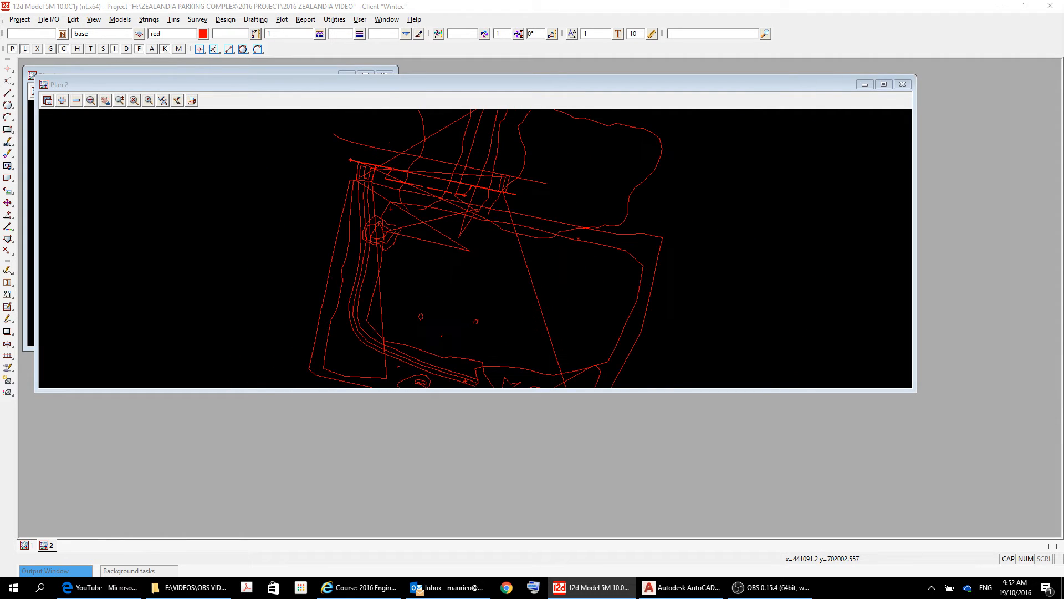
scroll(482, 277, down, 2)
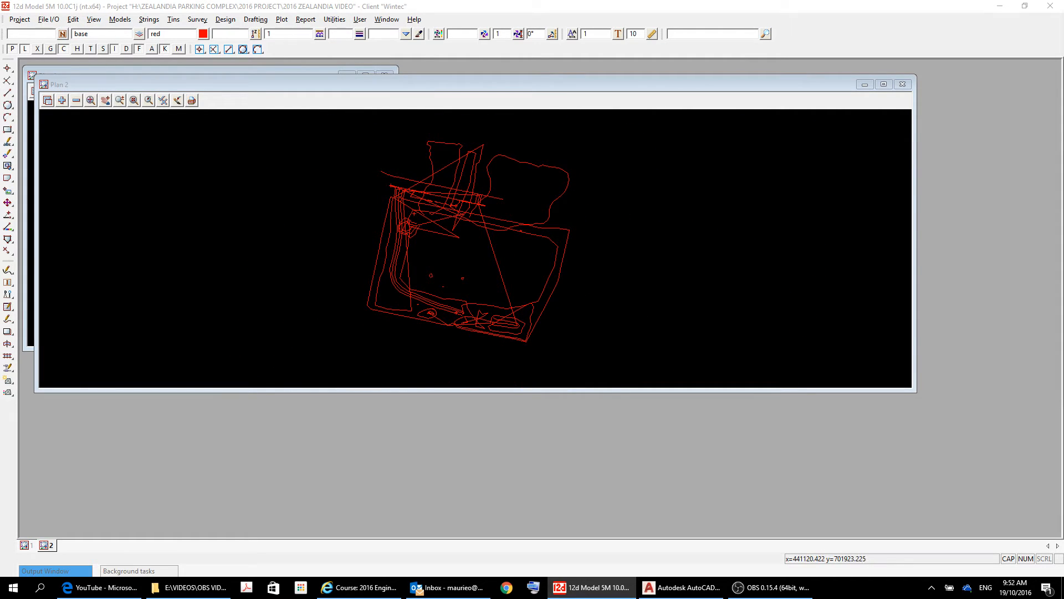
scroll(521, 371, up, 4)
scroll(527, 349, up, 1)
scroll(520, 331, down, 3)
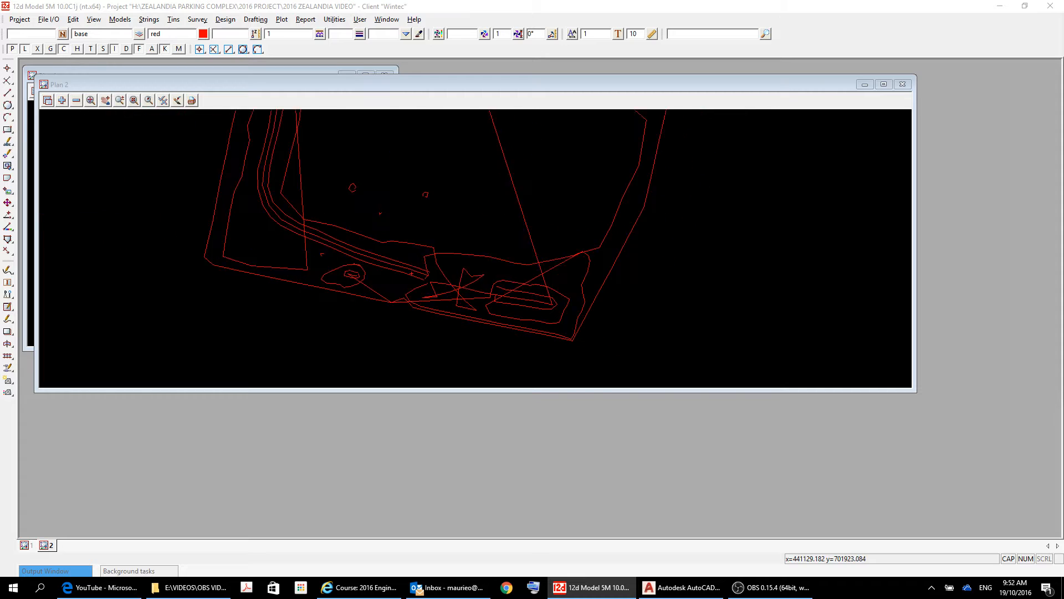
scroll(410, 252, up, 1)
scroll(404, 253, down, 1)
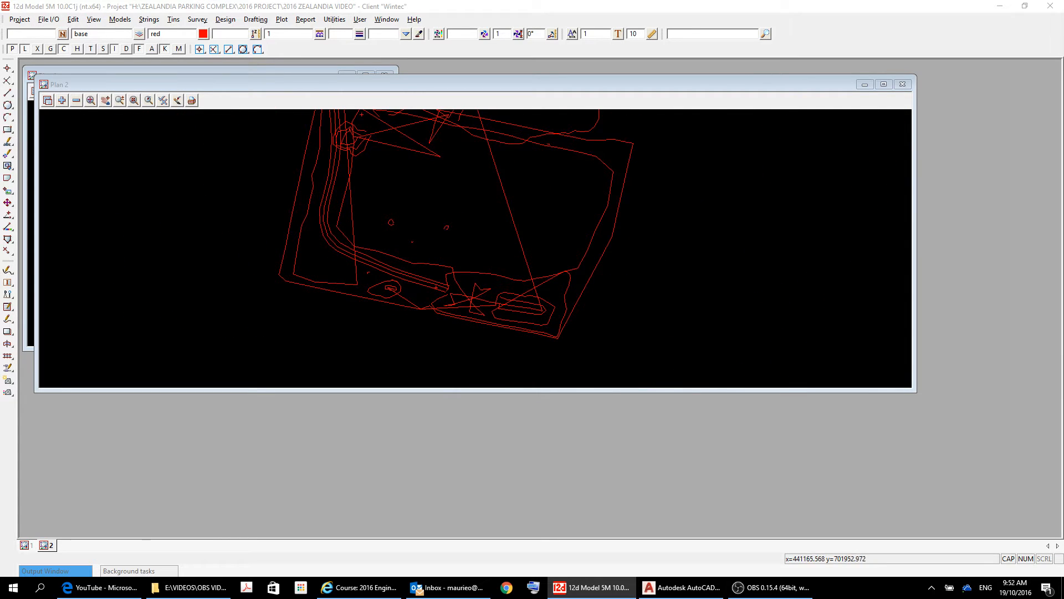
Maximize the Plan 2 window to show the full red survey string layout.
click(883, 84)
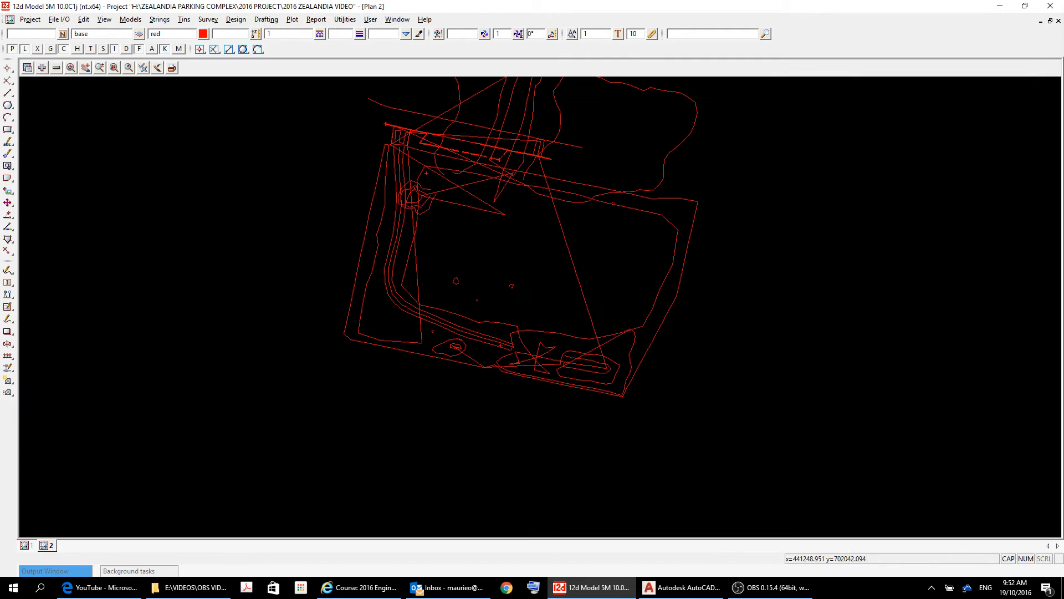
scroll(517, 238, down, 3)
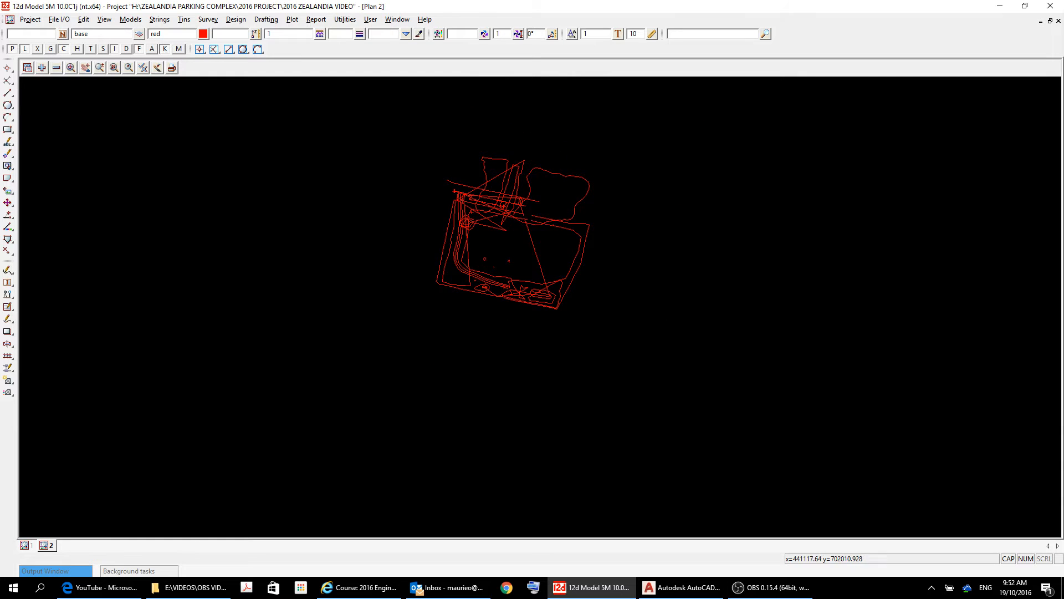
scroll(592, 193, up, 3)
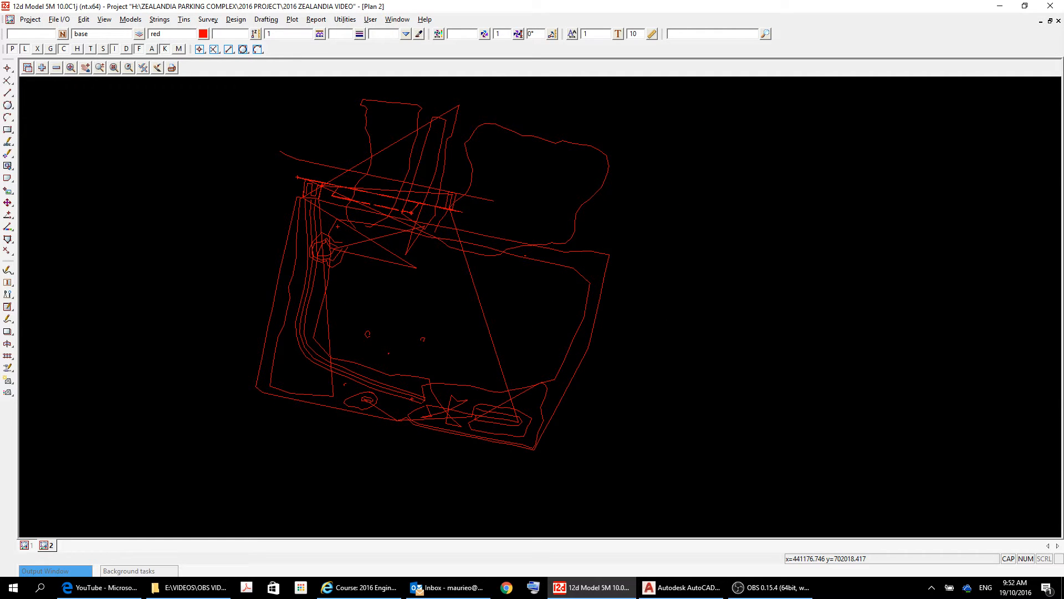